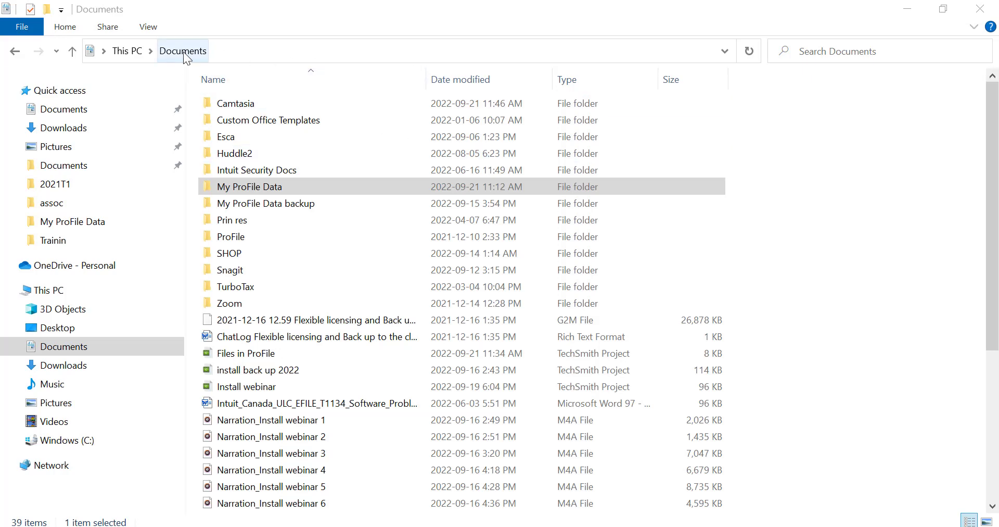
double_click(261, 192)
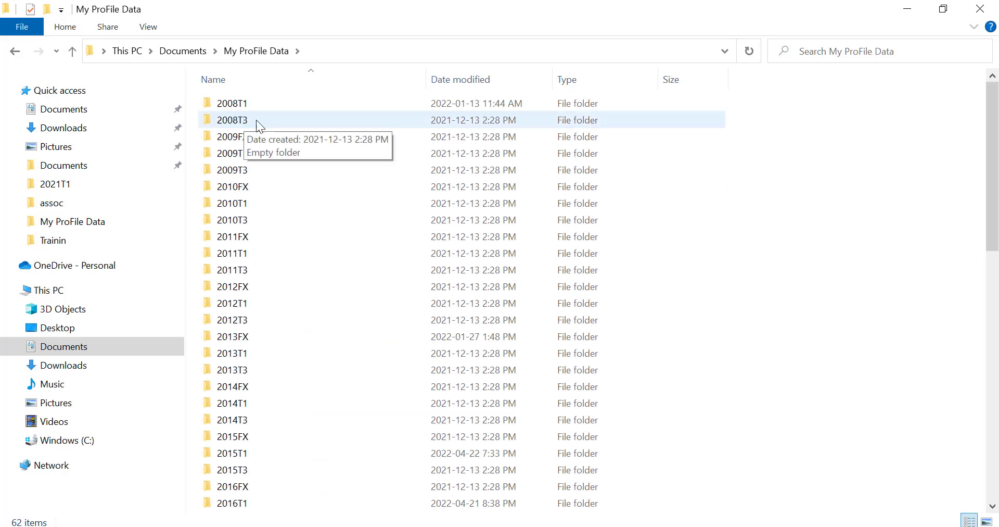
left_click_drag(992, 166, 997, 313)
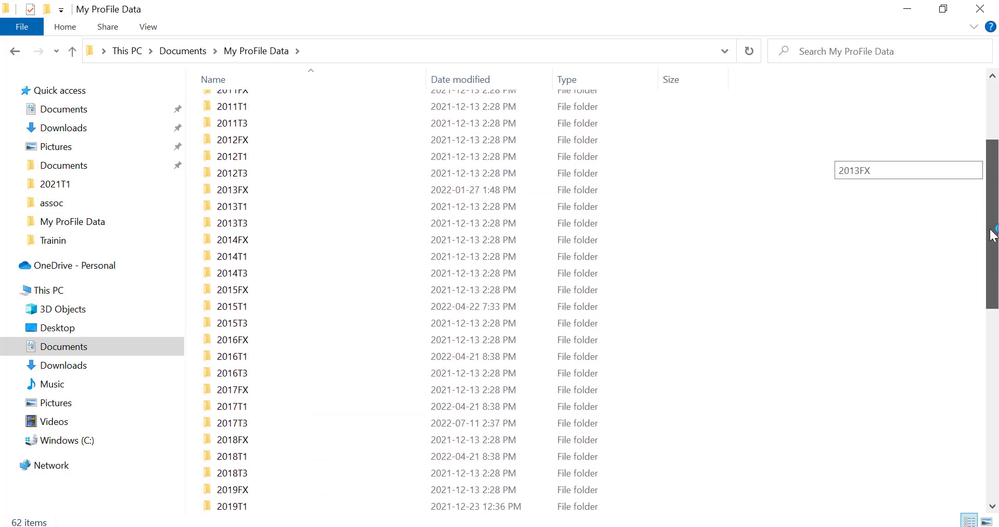
left_click_drag(997, 313, 998, 374)
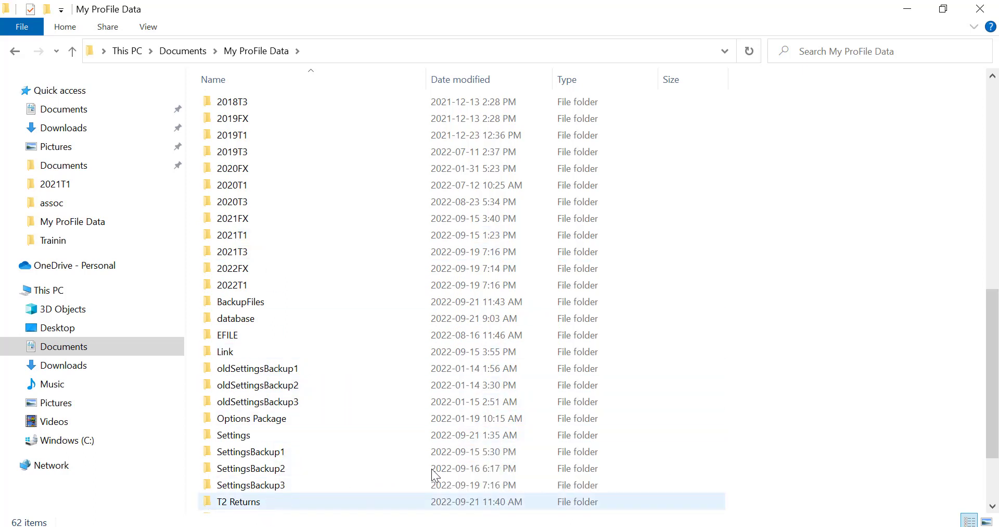
scroll(993, 331, "down", 2)
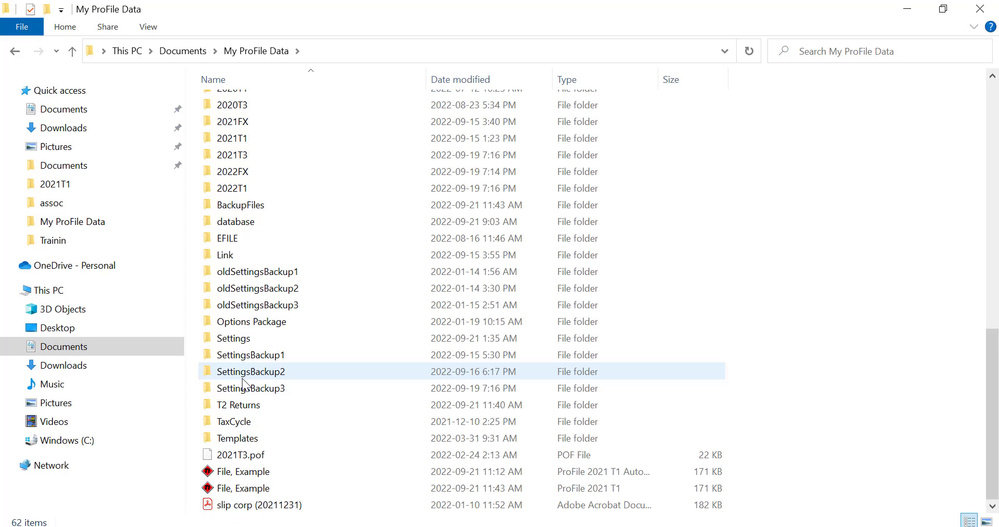
Browse from Options Package back to My ProFile Data, then into C:\Program Files (x86).
double_click(237, 324)
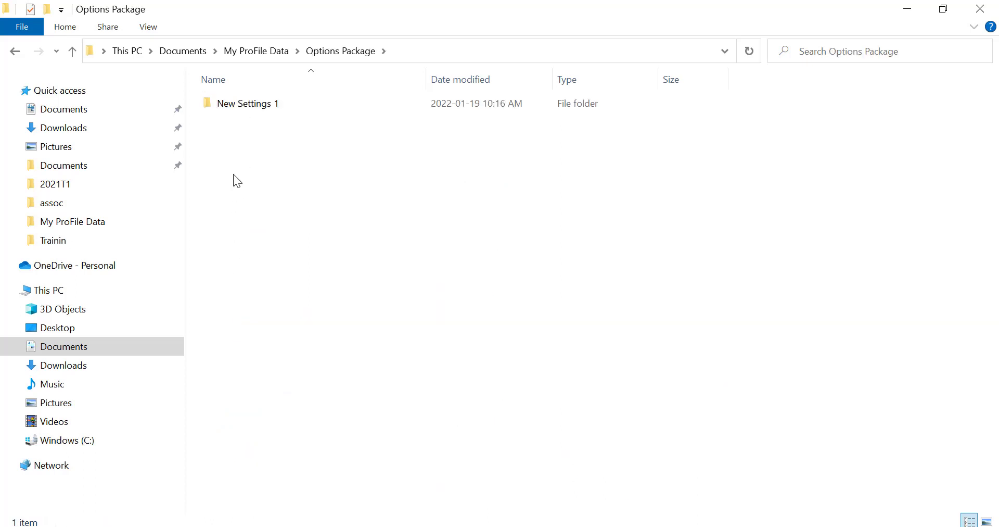
left_click(262, 52)
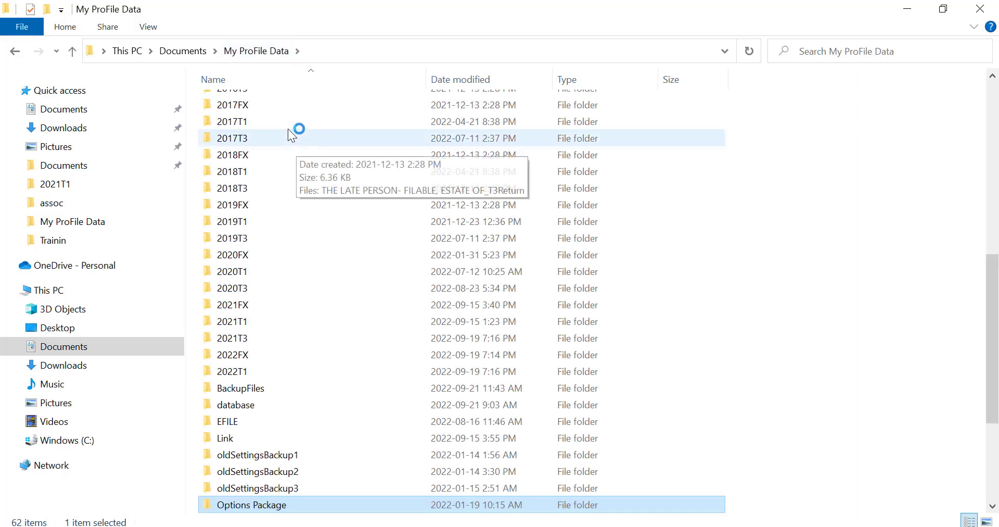
left_click(65, 443)
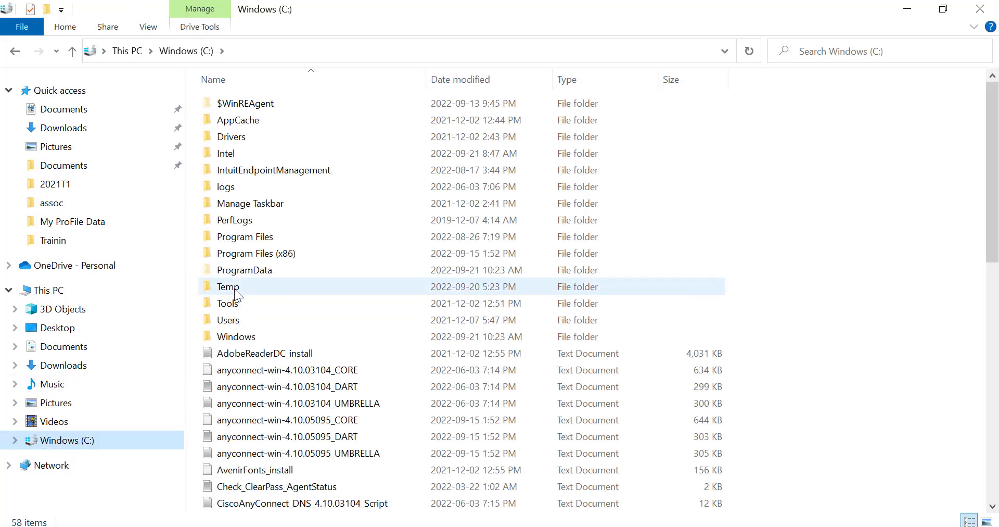
mouse_move(256, 253)
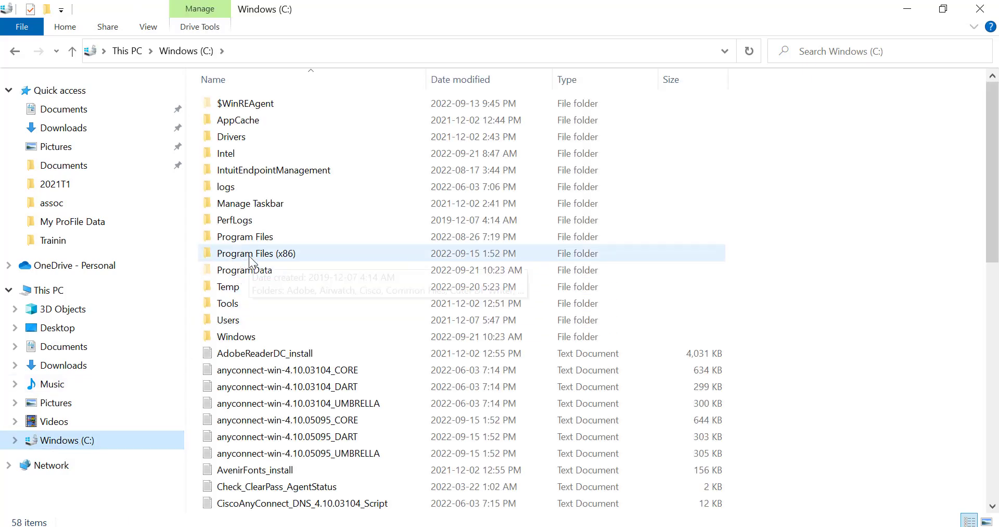
double_click(249, 255)
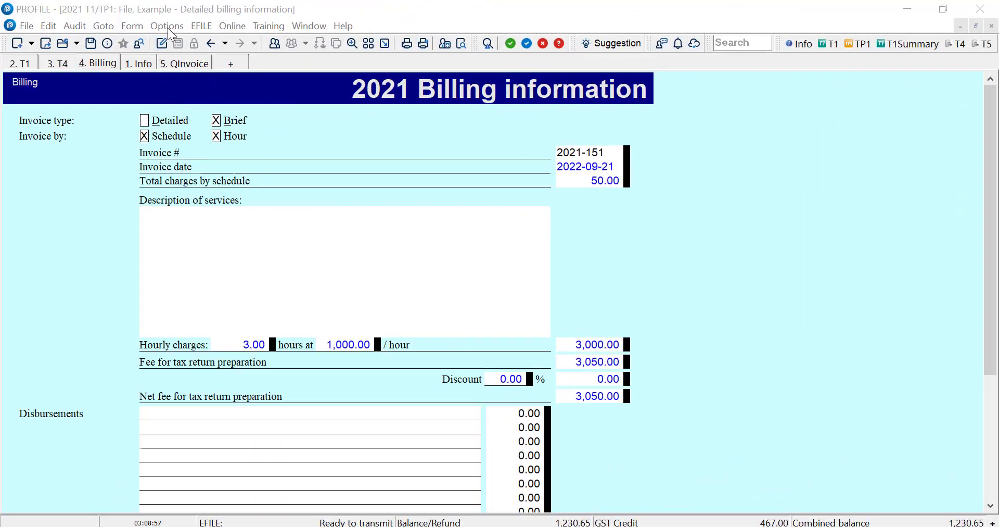
Open Environment Options at the File tab's file directories list.
left_click(168, 27)
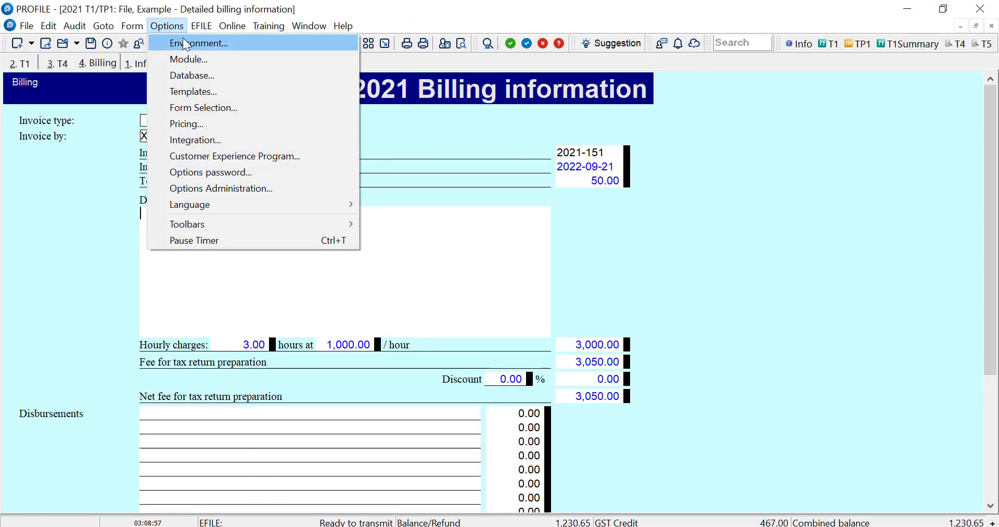
left_click(183, 43)
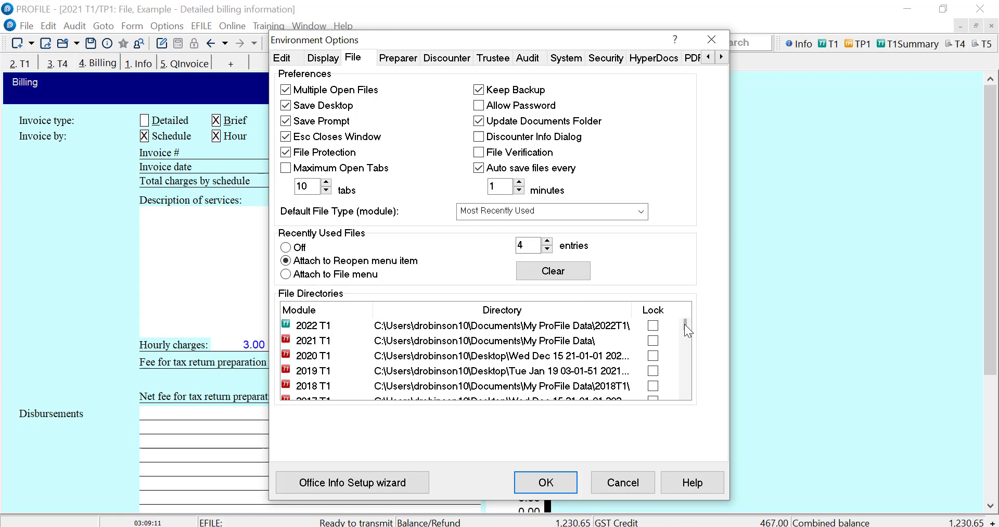
scroll(685, 324, "down", 3)
scroll(685, 337, "up", 2)
scroll(685, 331, "up", 3)
Inspect the 2021 T1 directory path, comparing it with the 2022 T1 path.
left_click(544, 341)
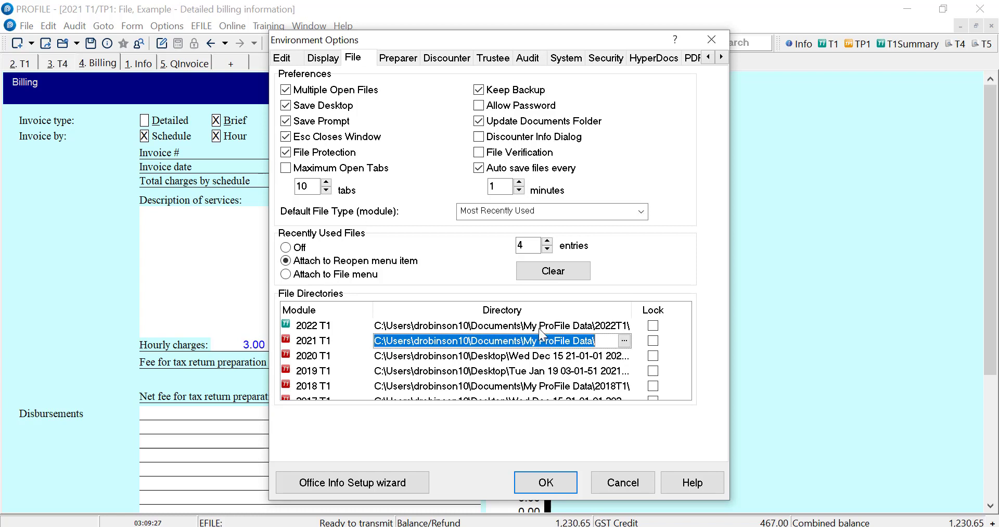
left_click(539, 326)
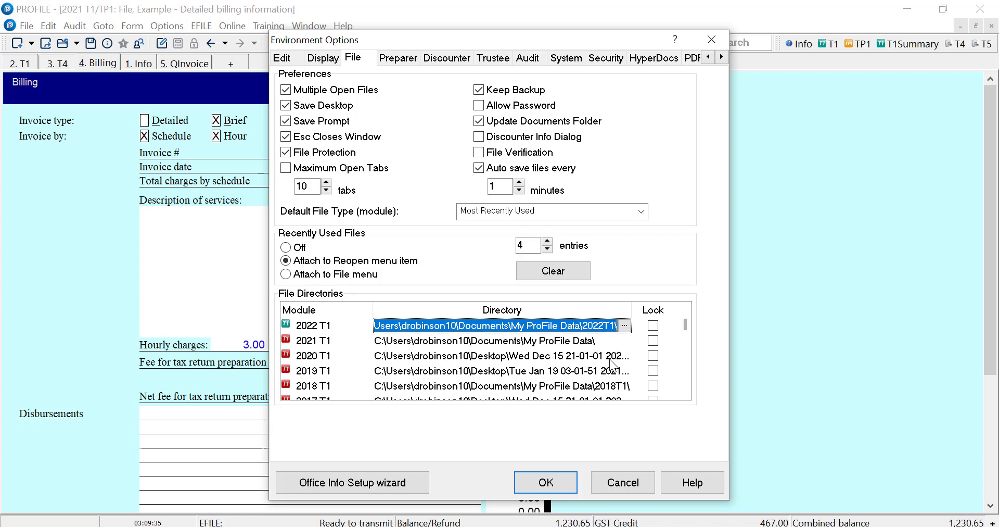
left_click(605, 342)
left_click(604, 341)
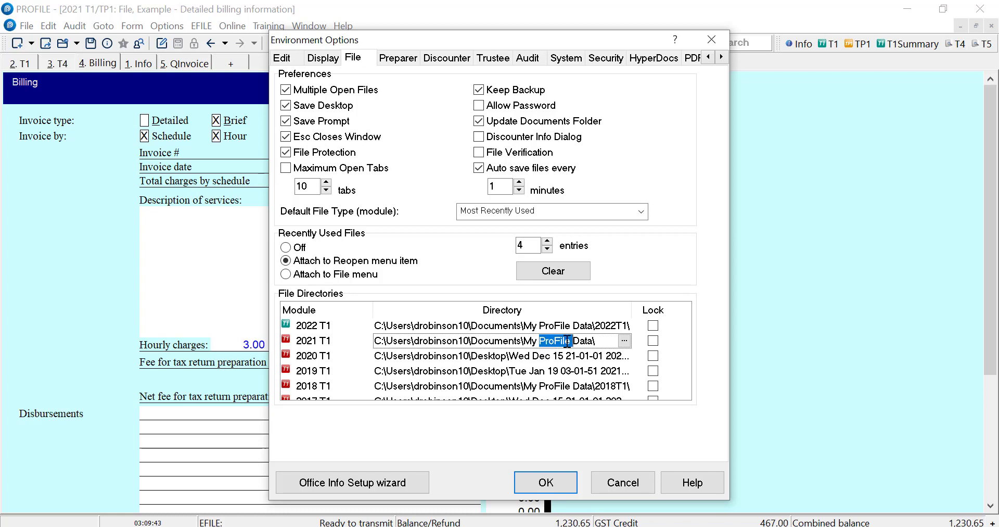
double_click(567, 341)
double_click(567, 341)
left_click(605, 344)
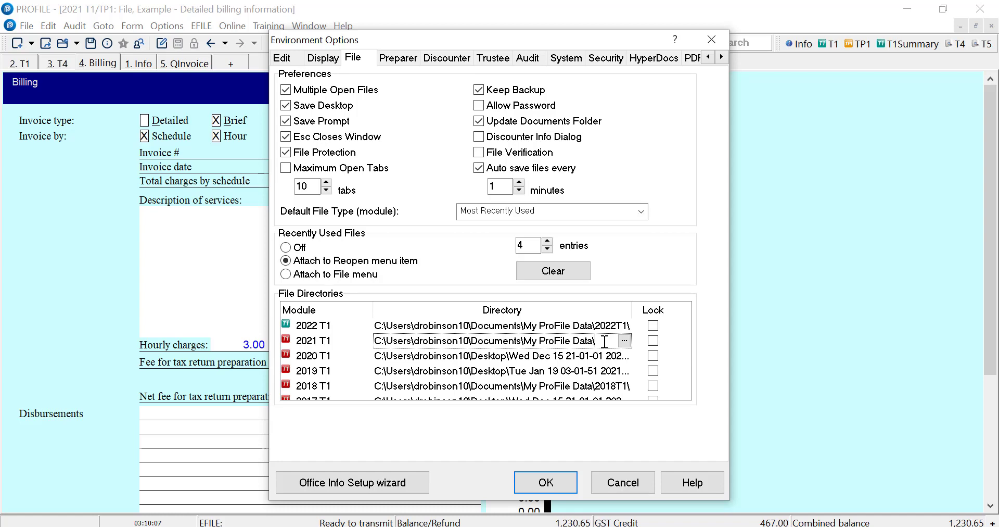
Close Environment Options and confirm the return's file sits in My ProFile Data.
key("Return")
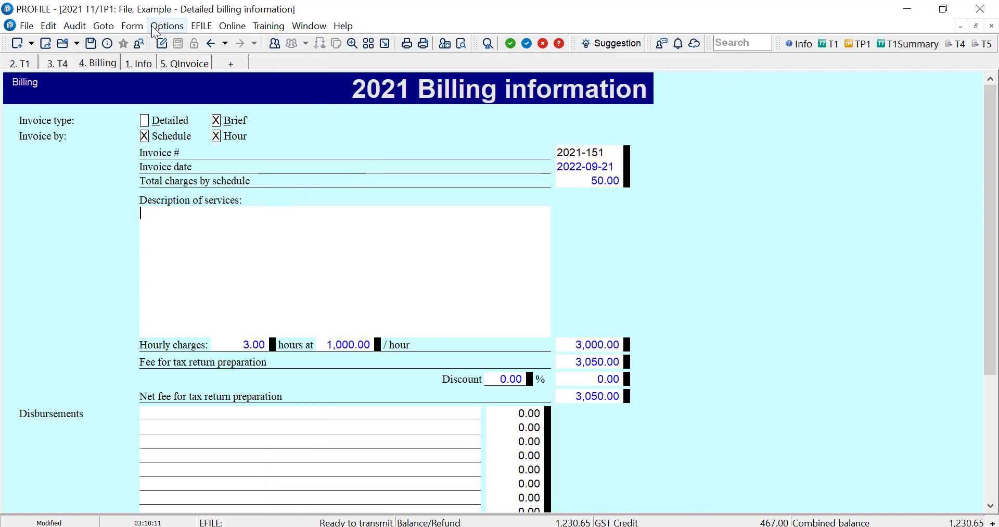
left_click(104, 46)
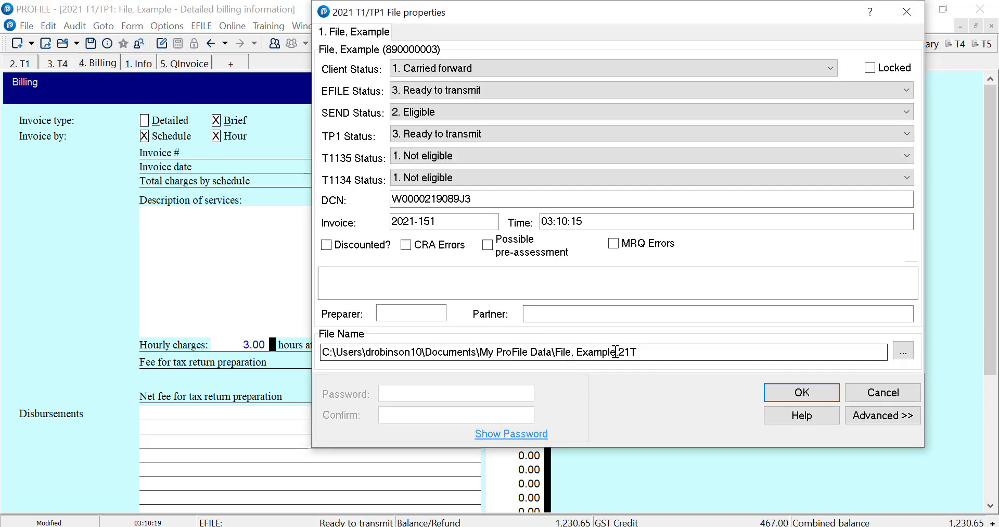
left_click(781, 389)
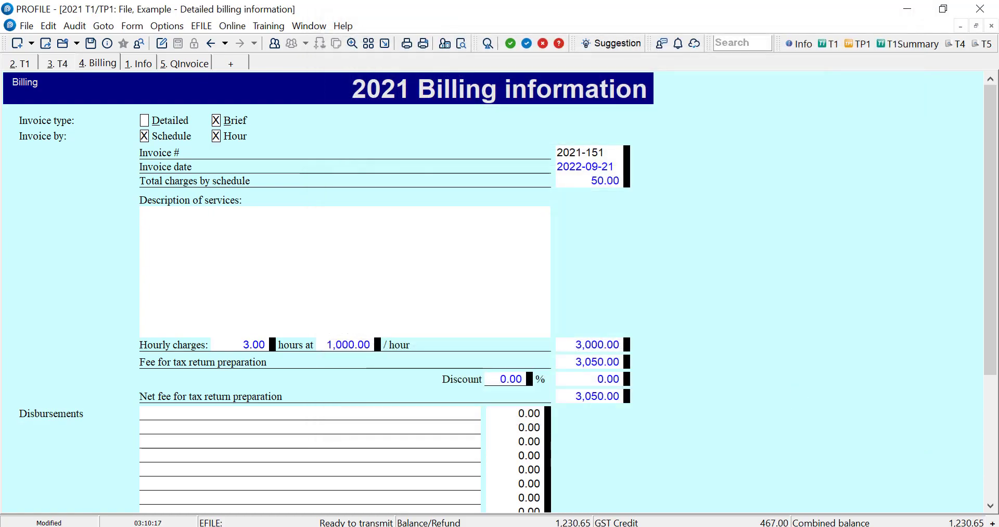
Open the NoName return from My ProFile Data\2021T1 in File Explorer.
left_click(672, 463)
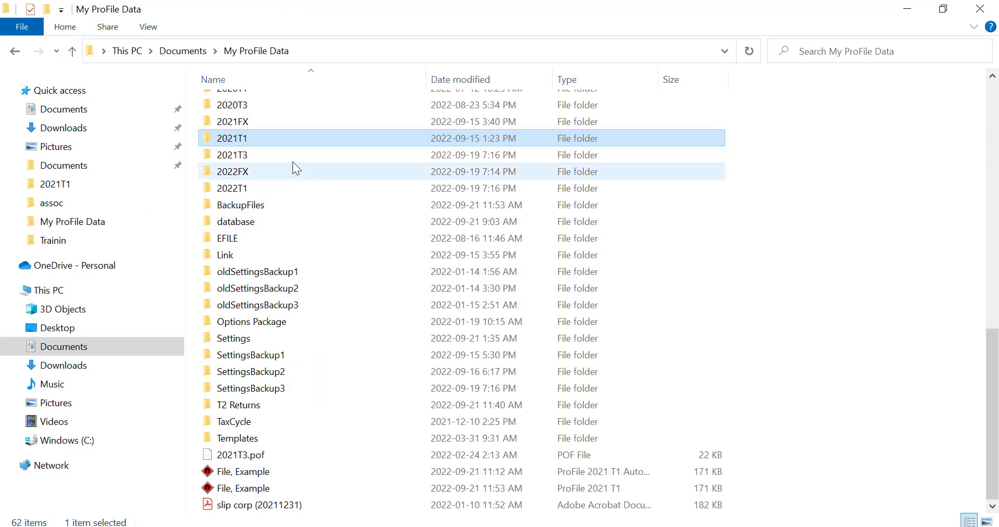
double_click(285, 143)
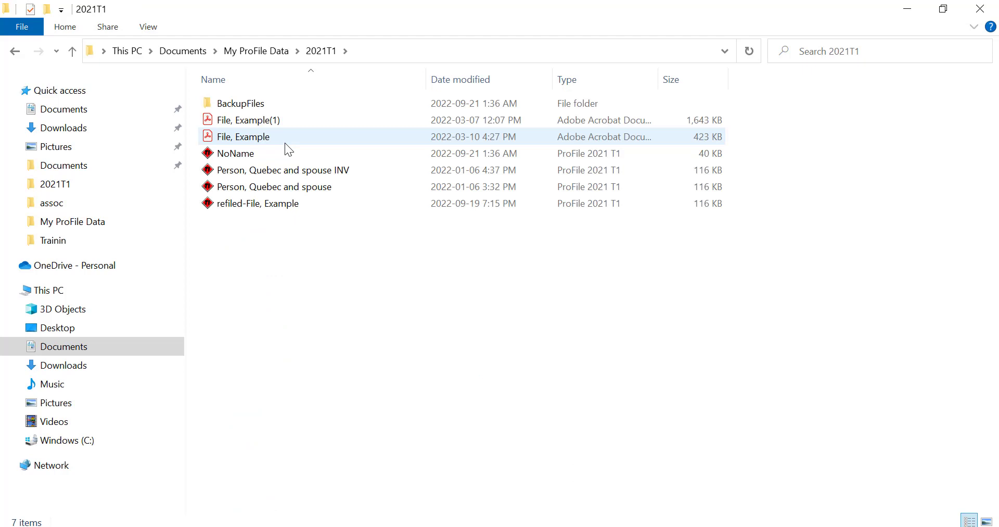
mouse_move(236, 153)
left_click(261, 154)
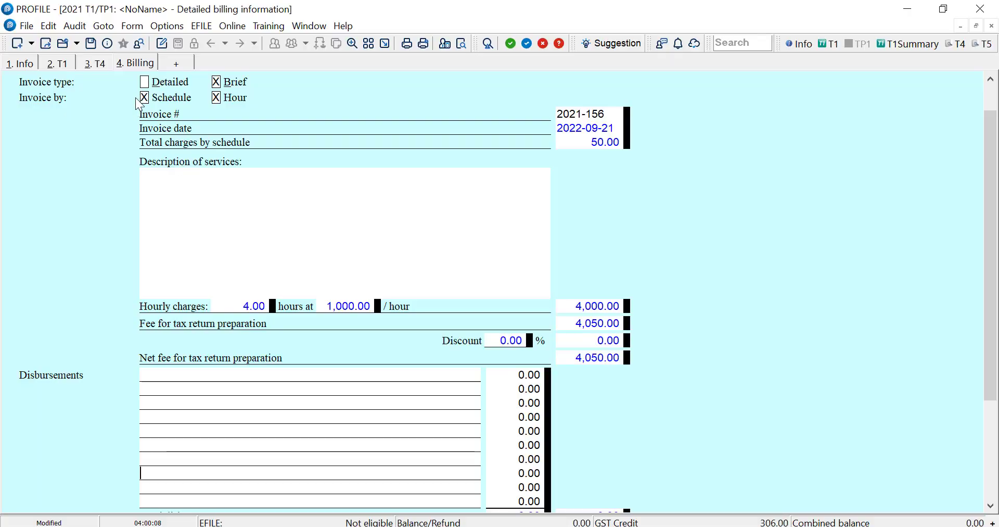
Check the NoName return's file path, highlighting its 2021T1 folder.
left_click(108, 46)
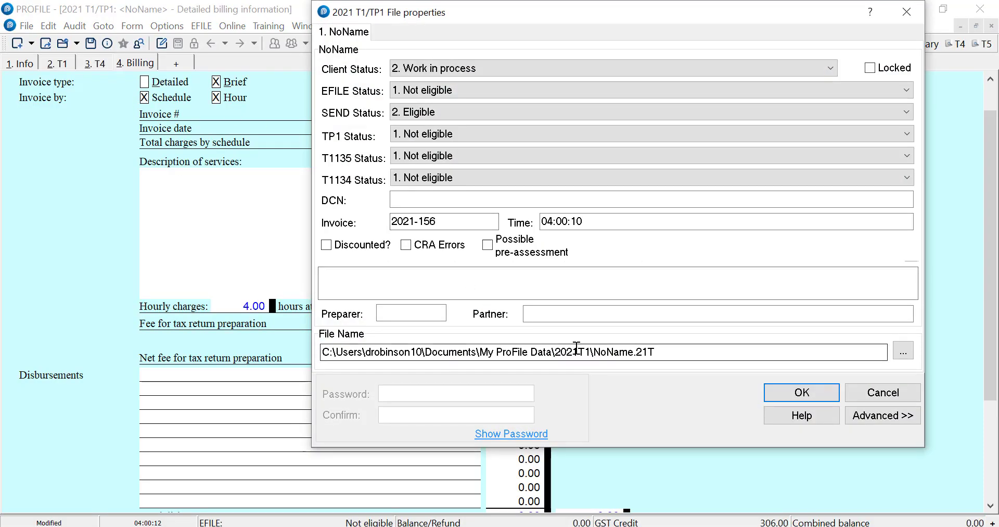
double_click(577, 348)
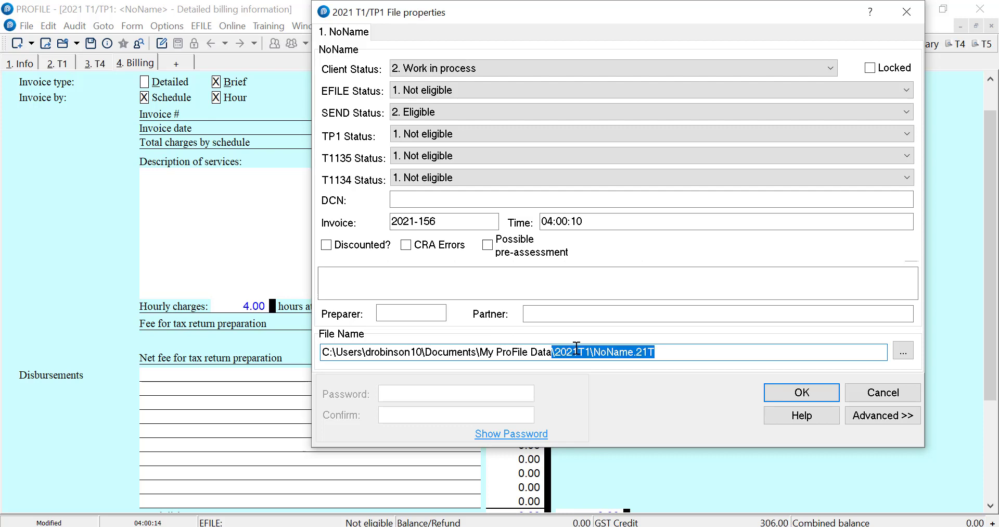
left_click(866, 394)
key("alt+o")
key("e")
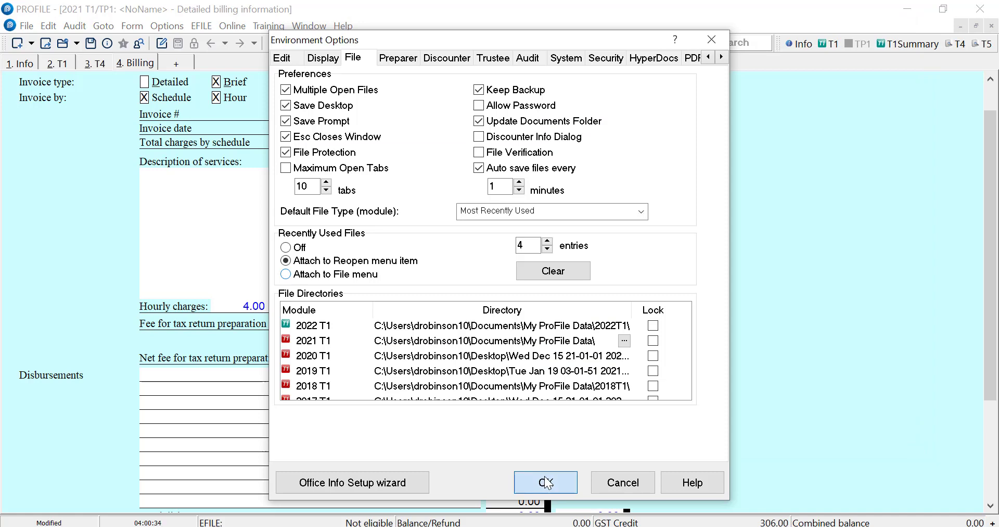
Apply Environment Options and reconfirm the NoName path points into My ProFile Data\2021T1.
left_click(542, 476)
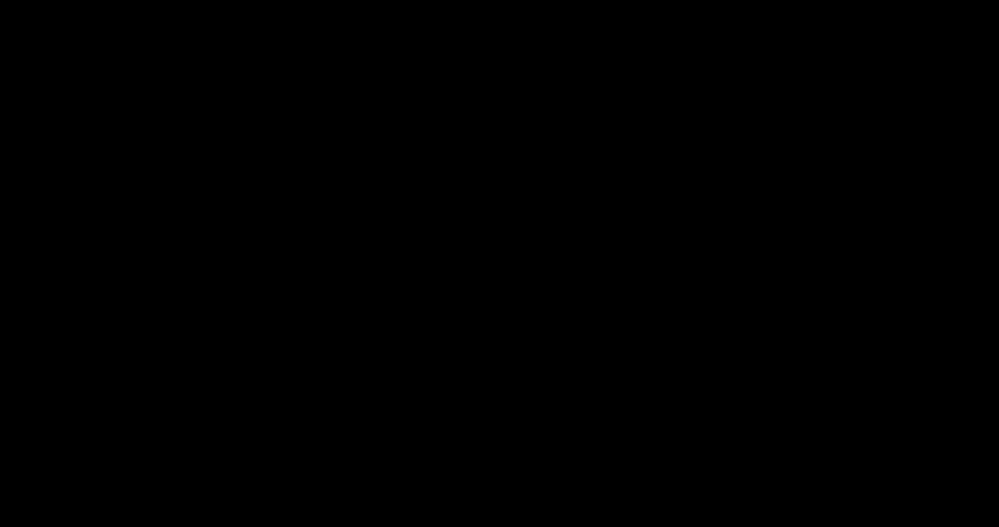
left_click(107, 45)
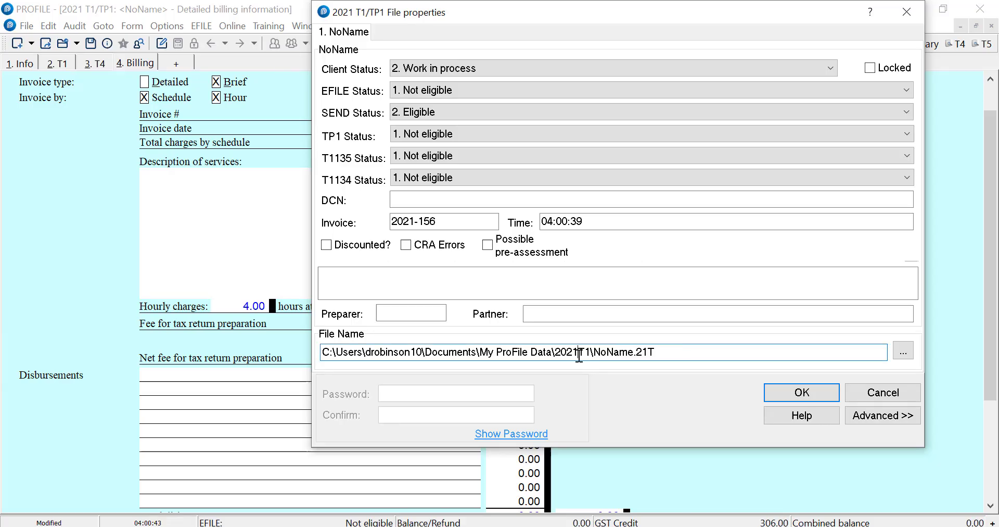
left_click_drag(592, 352, 562, 351)
key("Escape")
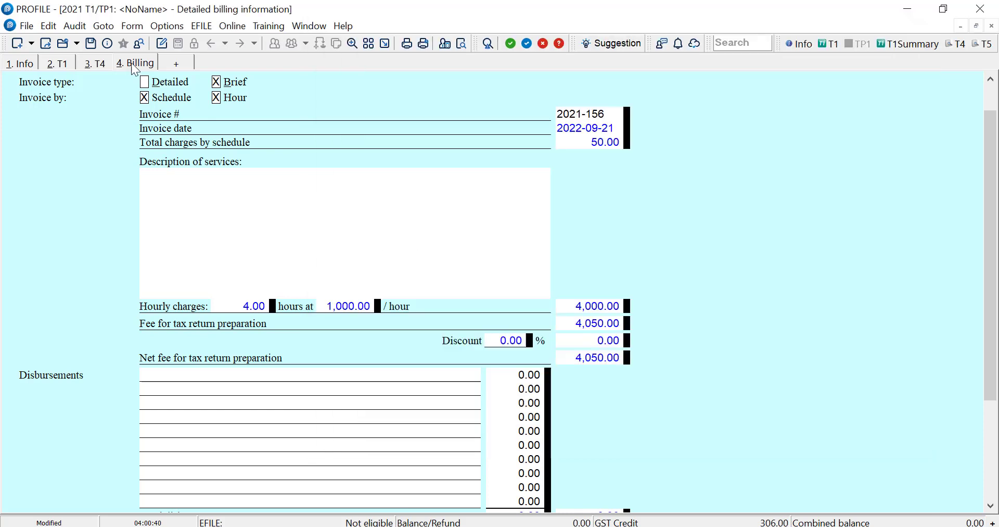
Save the NoName return and bring up Environment Options.
left_click(93, 43)
left_click(157, 30)
left_click(196, 41)
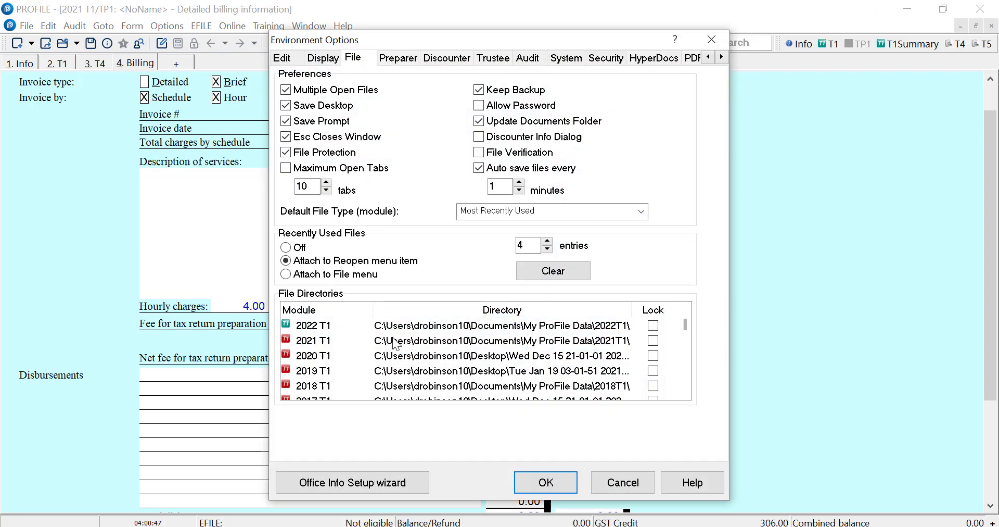
Review the 2021 T1 path ending in My ProFile Data\2021T1 and lock that directory.
left_click(613, 344)
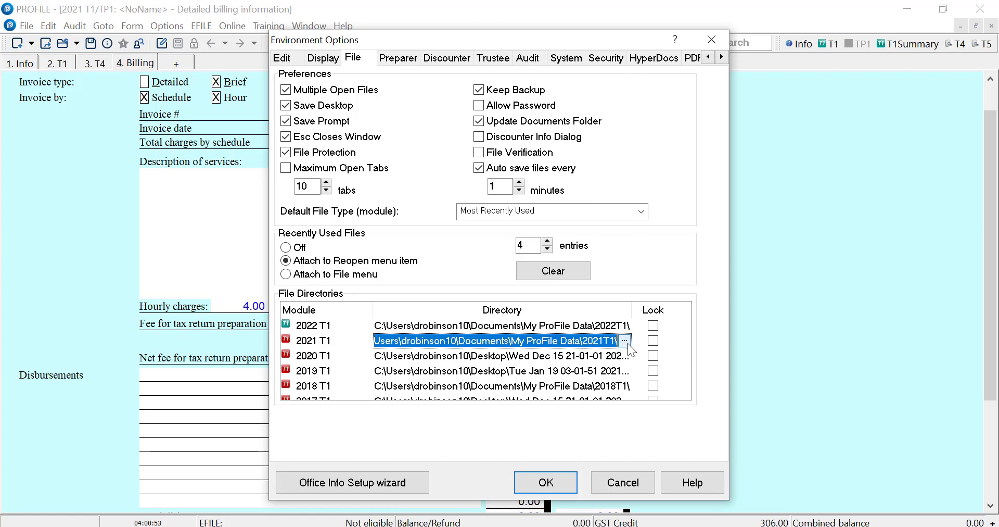
left_click(601, 340)
double_click(602, 340)
left_click(601, 341)
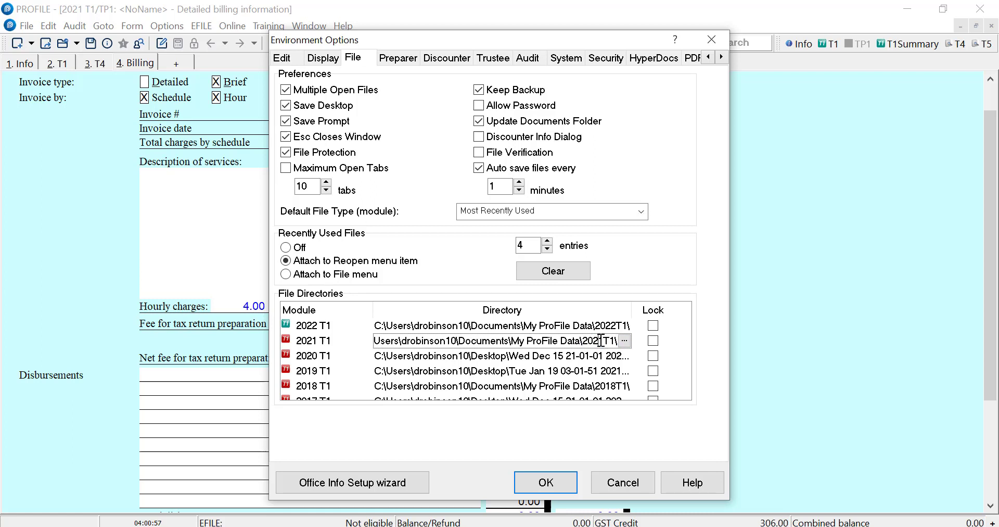
double_click(601, 341)
left_click(601, 340)
double_click(601, 341)
left_click(601, 340)
double_click(601, 341)
left_click(601, 340)
double_click(601, 340)
left_click(601, 341)
double_click(601, 340)
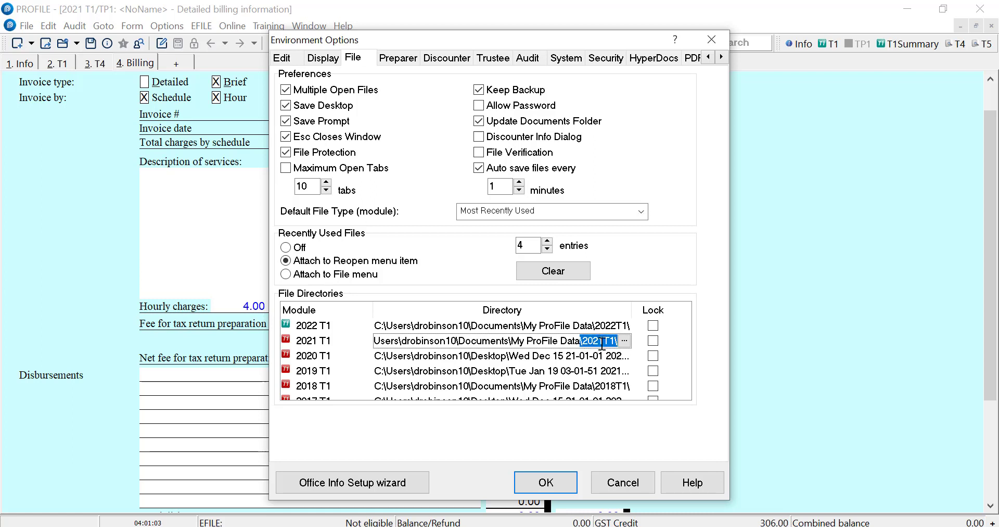
left_click(561, 387)
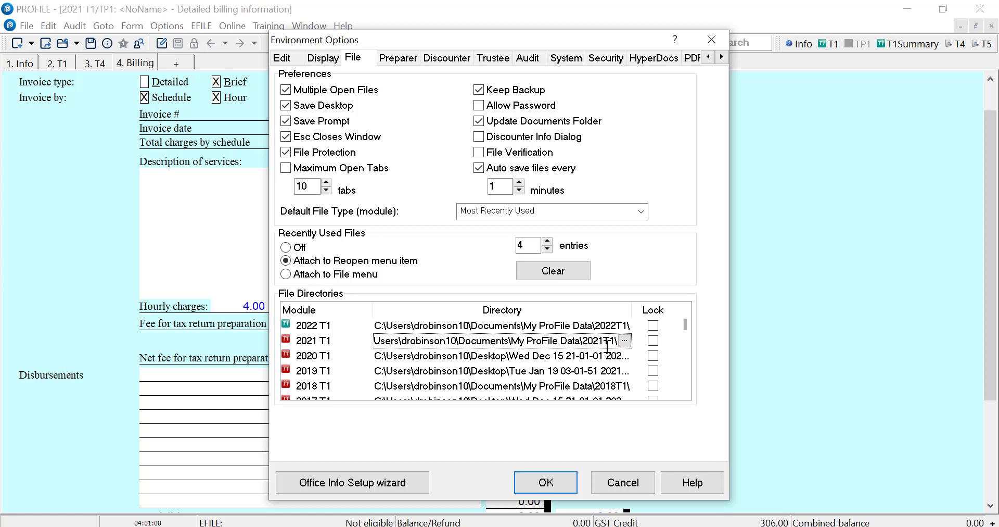
double_click(560, 340)
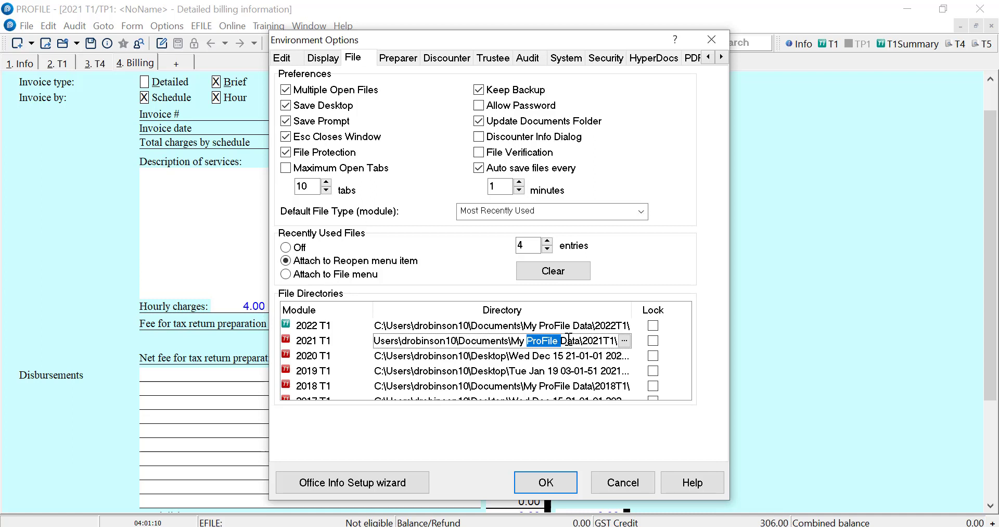
left_click(592, 340)
double_click(592, 339)
left_click(592, 340)
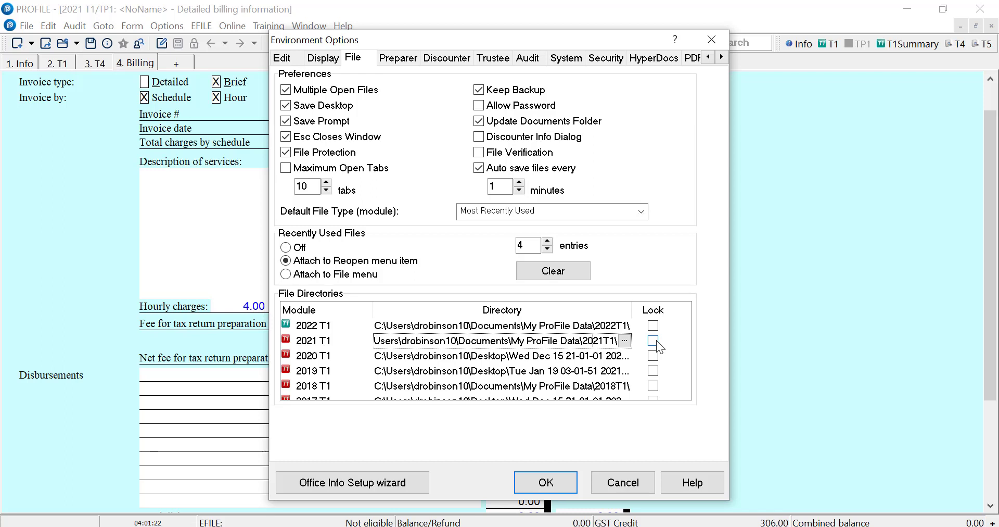
left_click(654, 342)
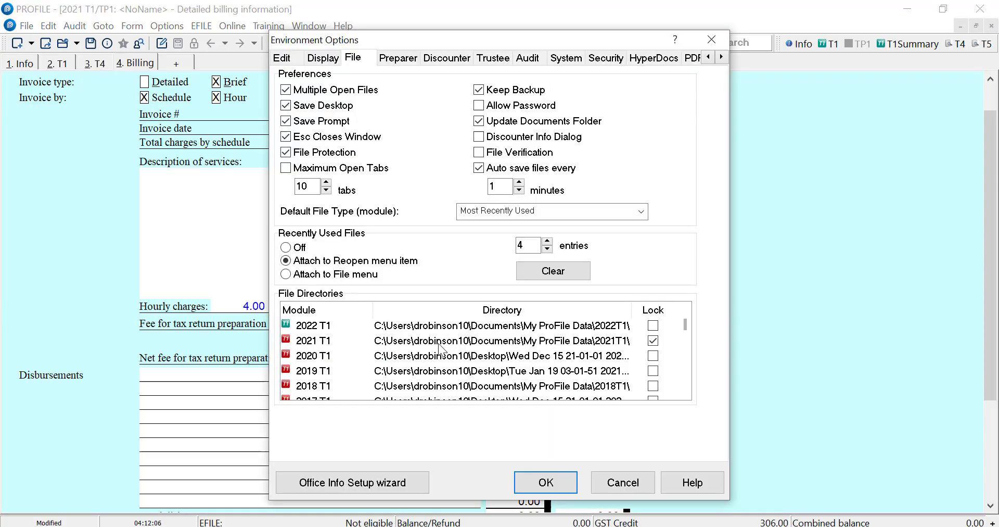
Apply the locked directory setting and switch to the File, Example return.
left_click(546, 482)
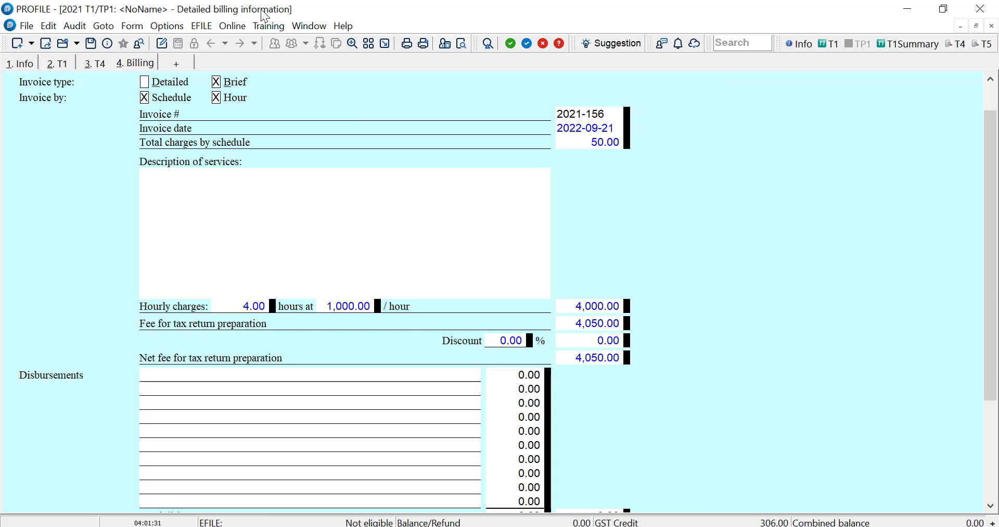
left_click(310, 26)
left_click(370, 115)
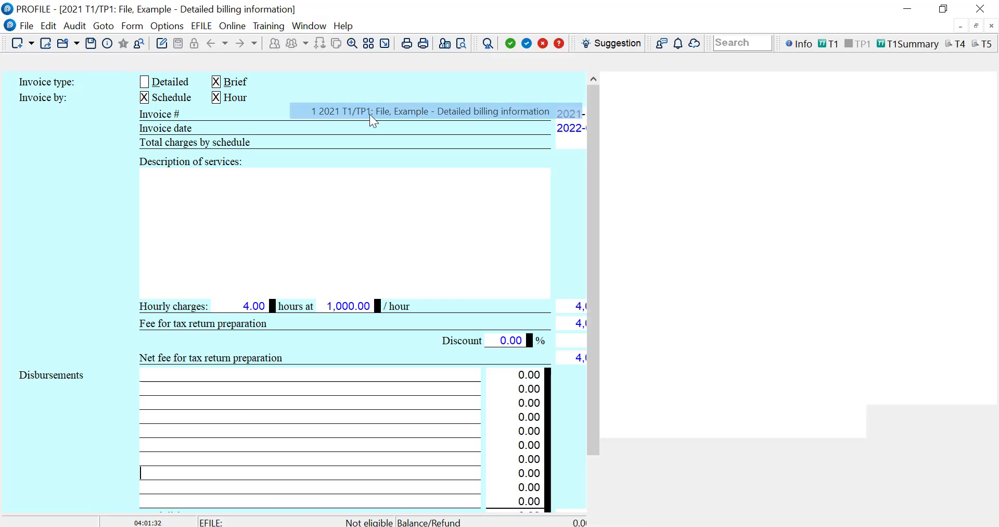
Save the File, Example return, noting its path is directly in My ProFile Data.
left_click(91, 47)
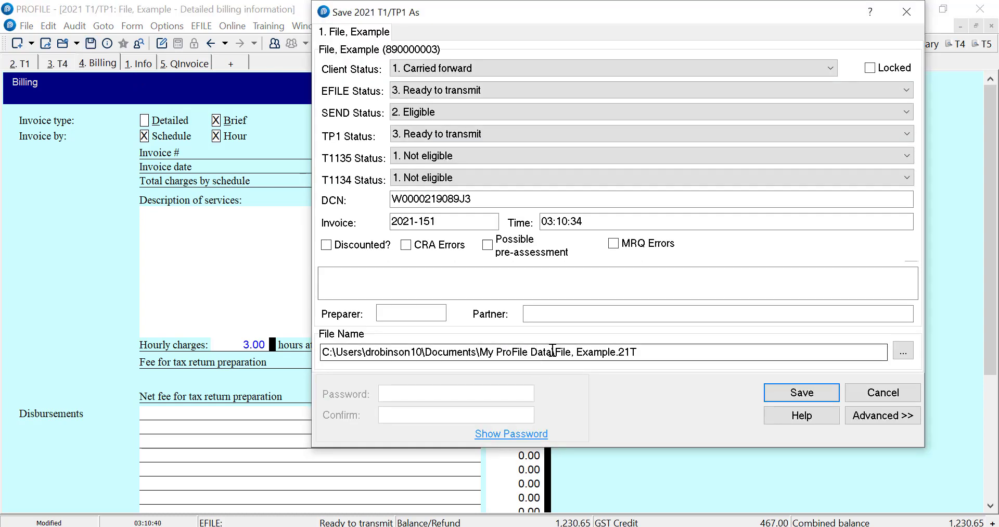
left_click(552, 351)
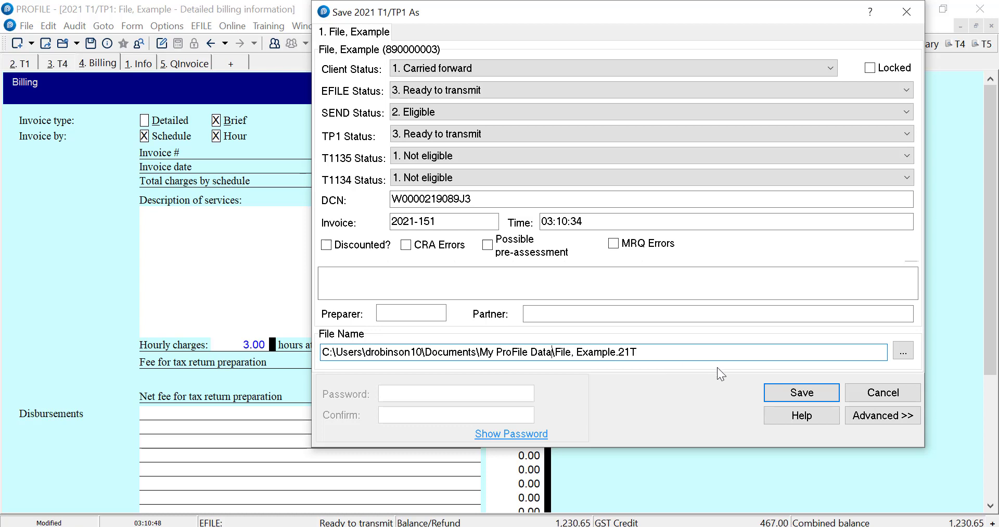
left_click(783, 388)
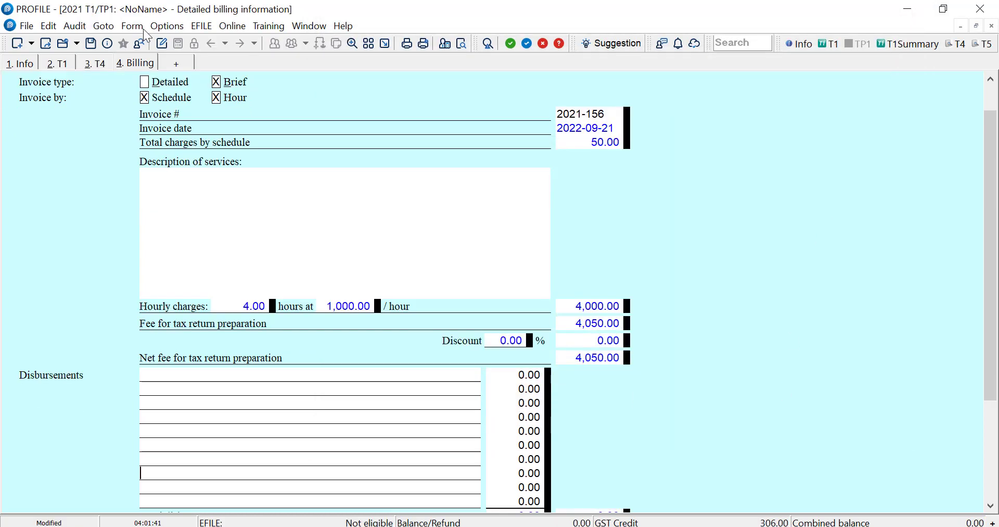
left_click(157, 26)
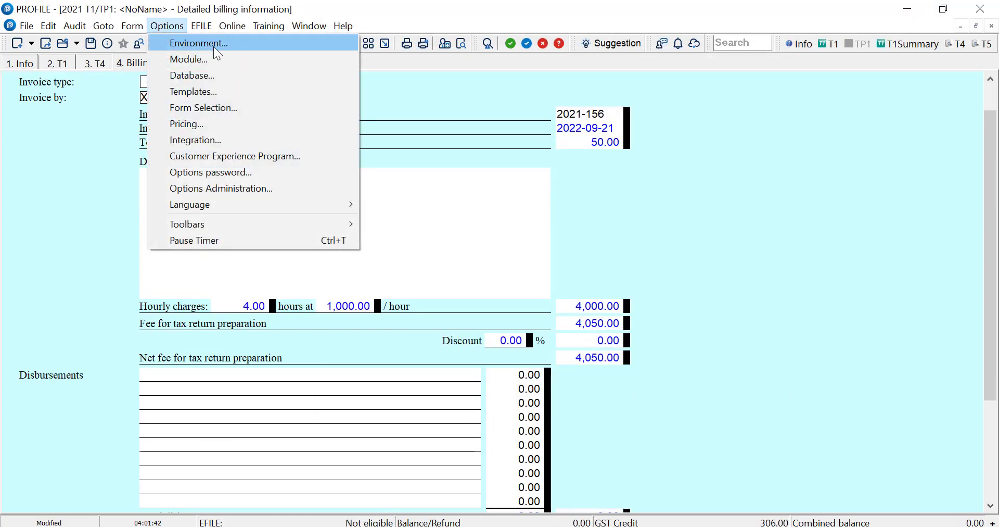
left_click(215, 44)
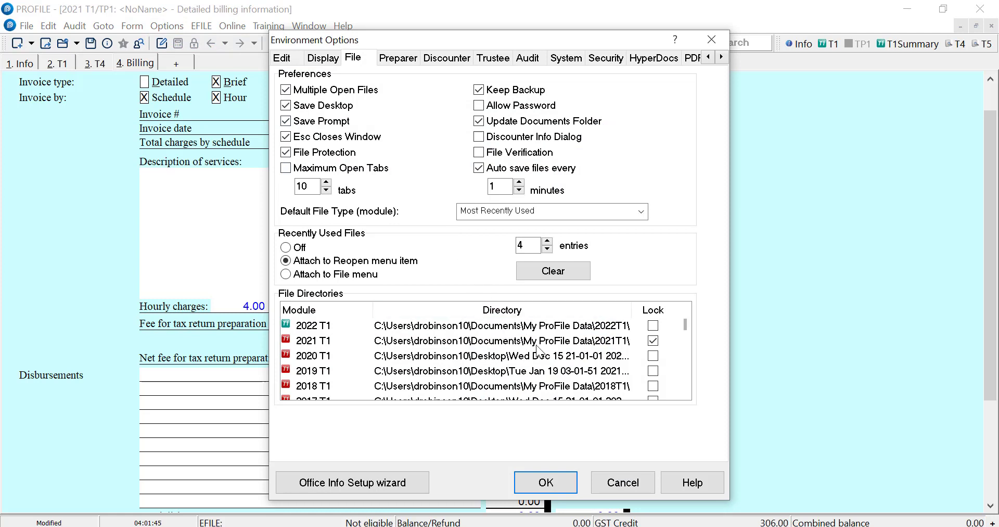
double_click(611, 341)
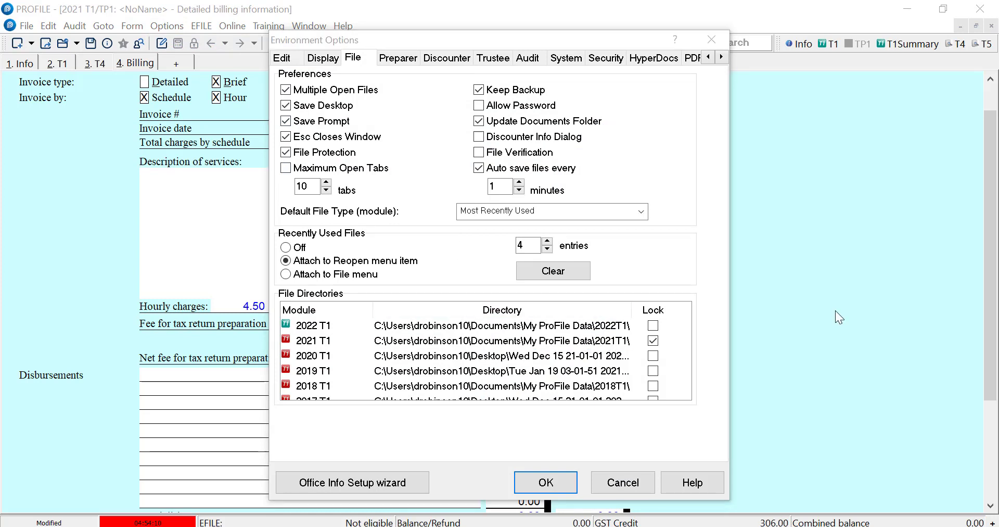
left_click(549, 481)
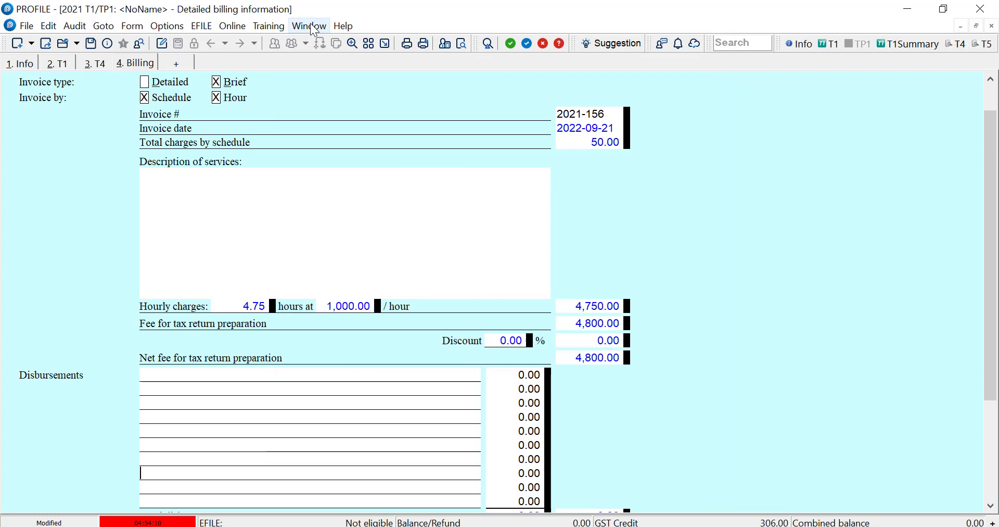
left_click(309, 26)
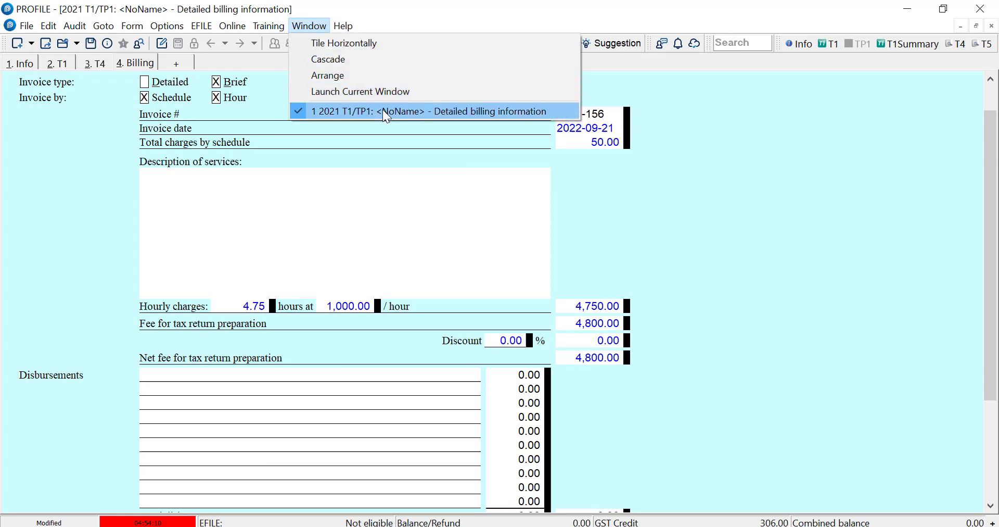
left_click(67, 44)
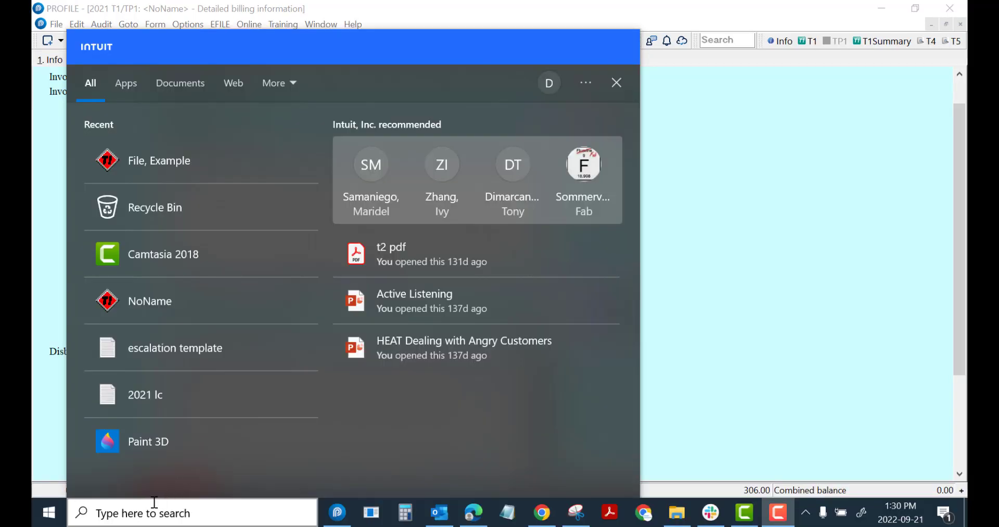
Search Windows for '.21', then 'ex', to surface the File, Example 2021 T1 return.
left_click(154, 510)
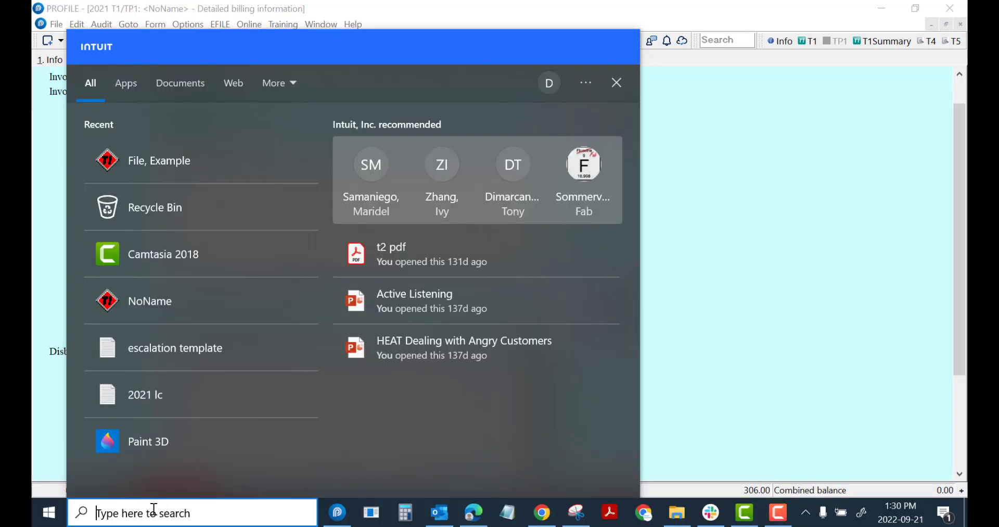
type(".")
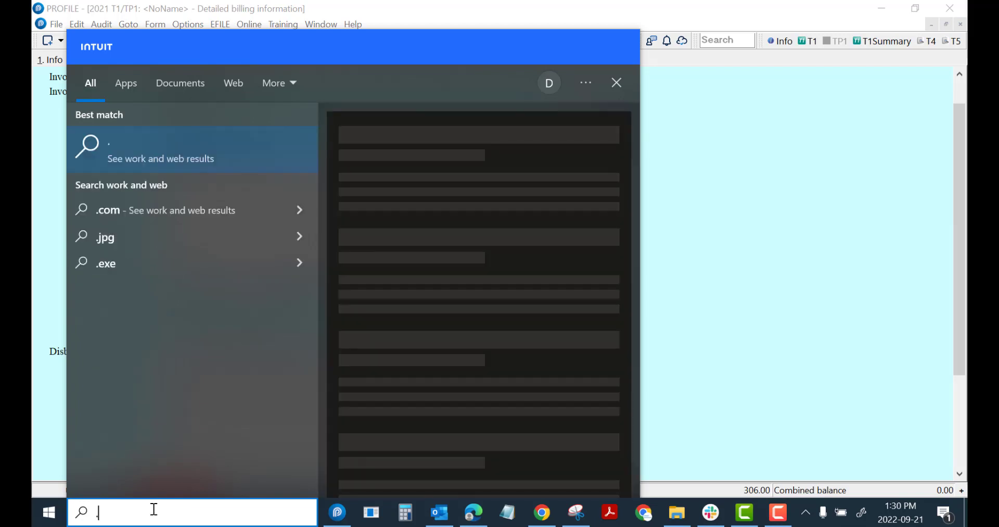
type("21")
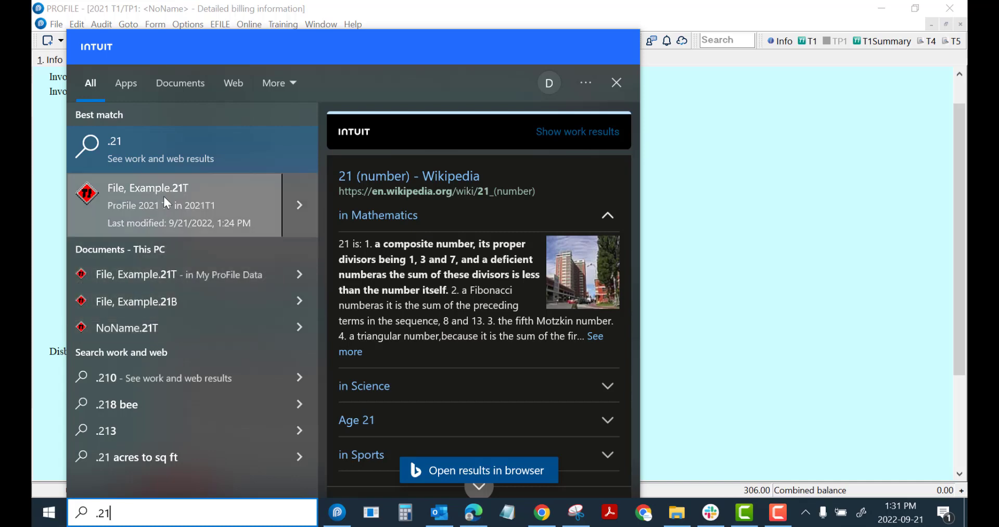
left_click(92, 514)
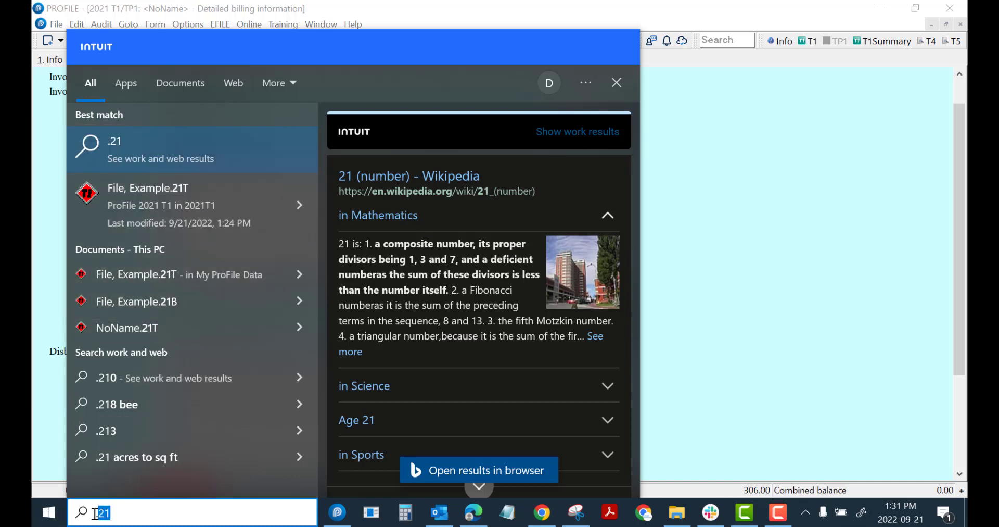
type("w")
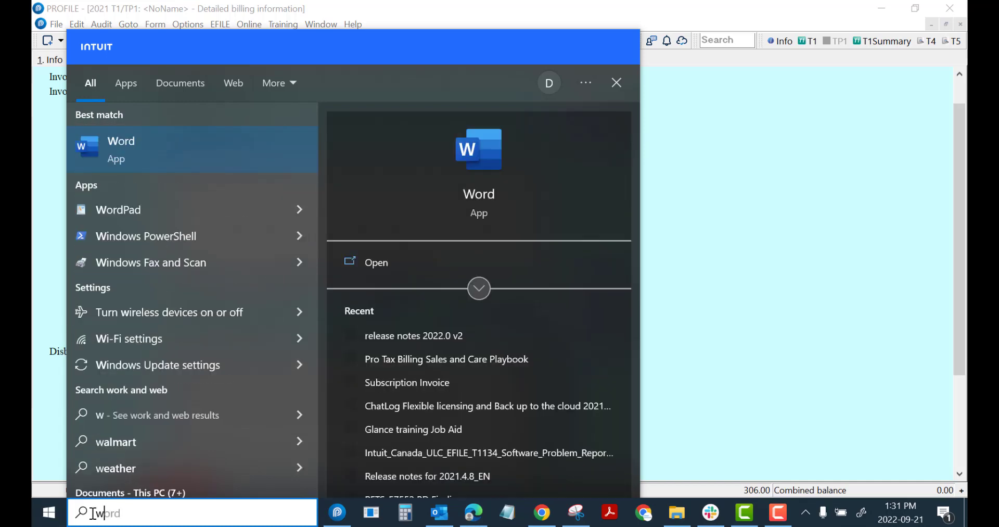
key("BackSpace")
type("ex")
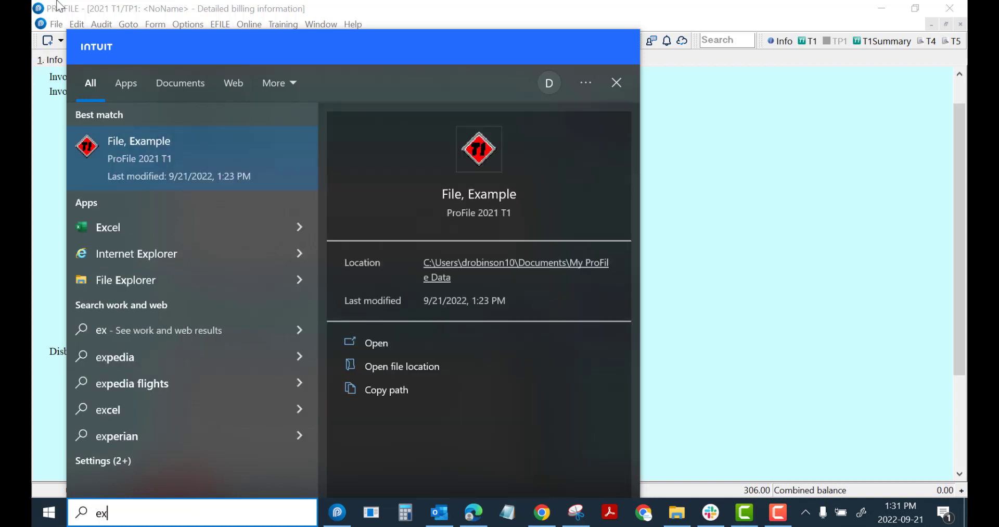
mouse_move(188, 158)
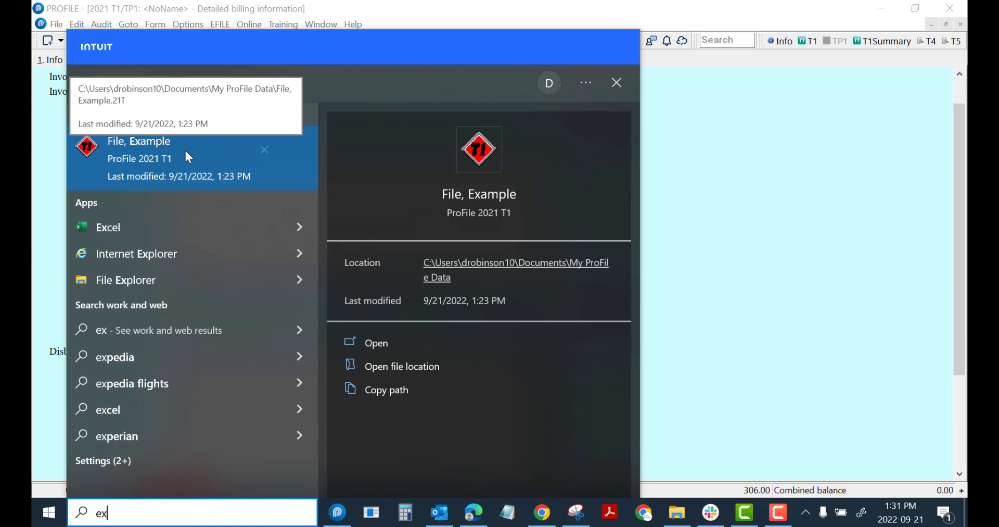
Open the File, Example search result and check its current path in Save 2021 T1/TP1 As.
left_click(186, 151)
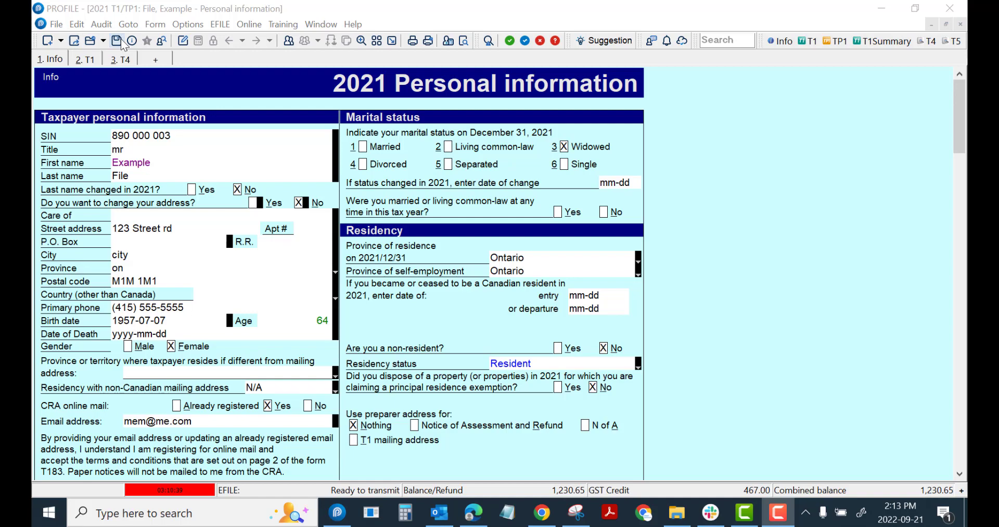
left_click(116, 41)
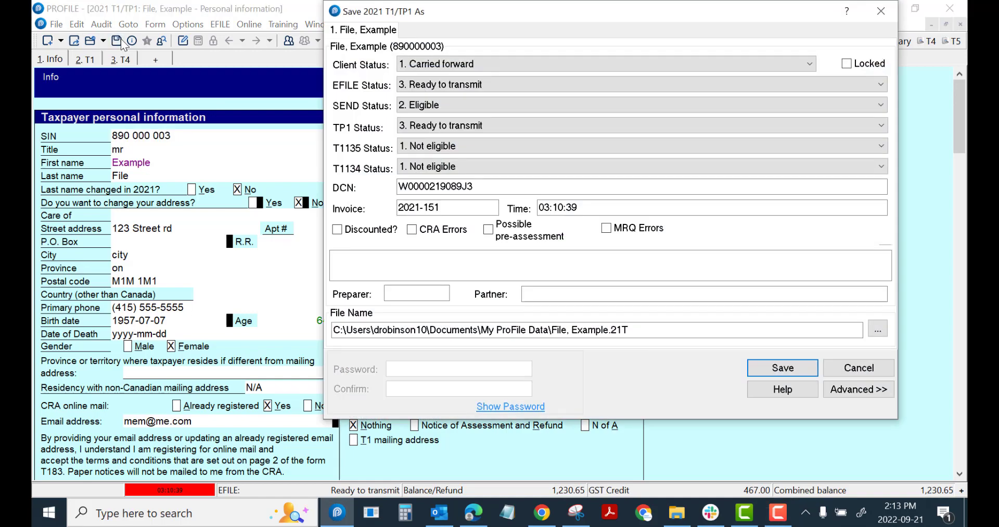
left_click(566, 334)
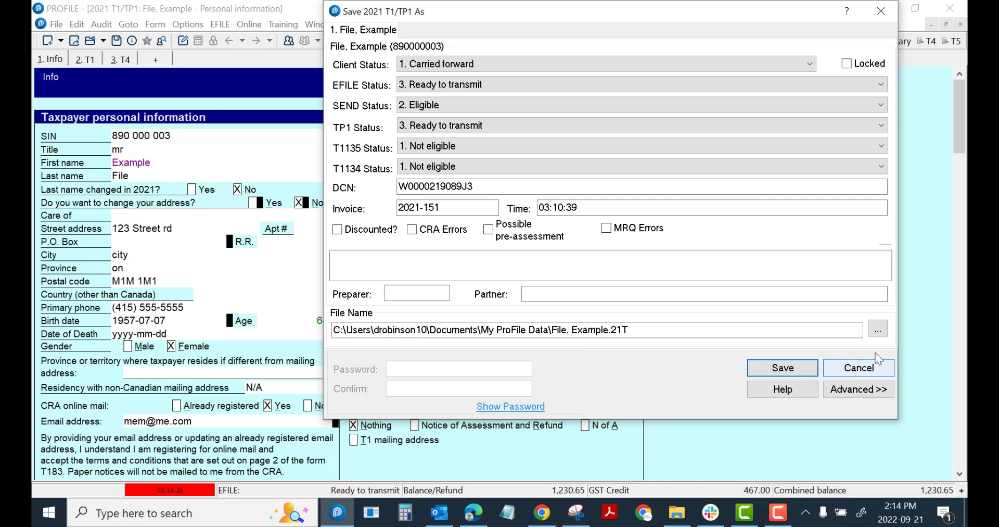
Browse for a new save folder and pick My ProFile Data\2021T1.
left_click(879, 328)
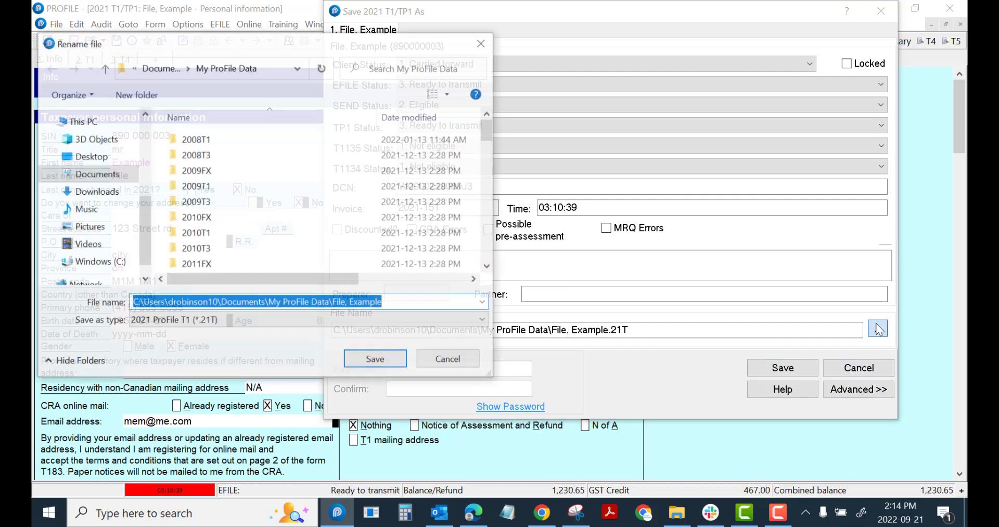
left_click(488, 266)
left_click(488, 266)
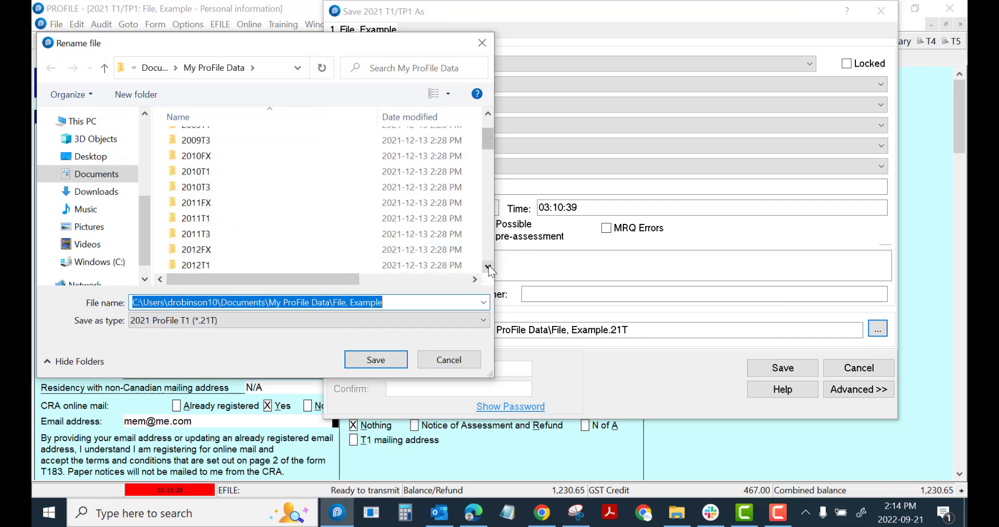
left_click(488, 266)
double_click(488, 267)
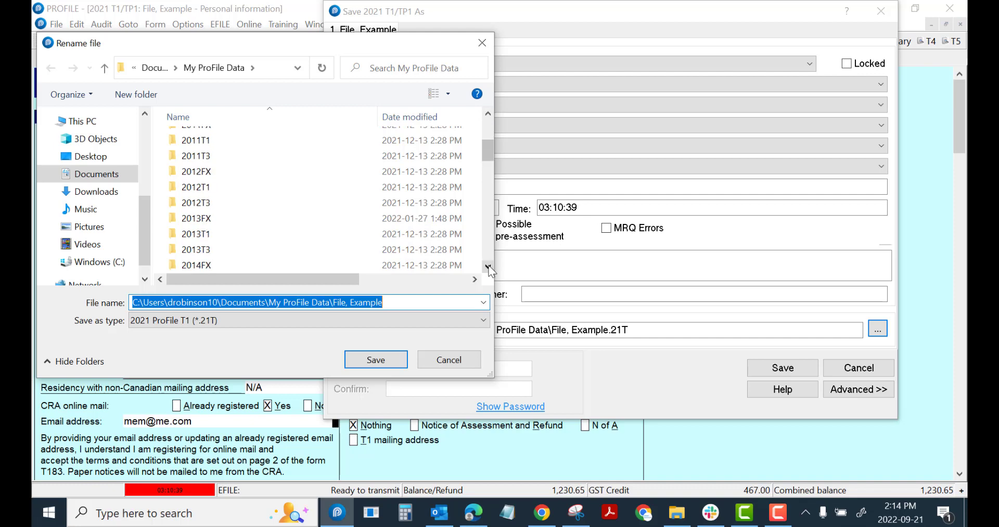
double_click(488, 267)
left_click(488, 266)
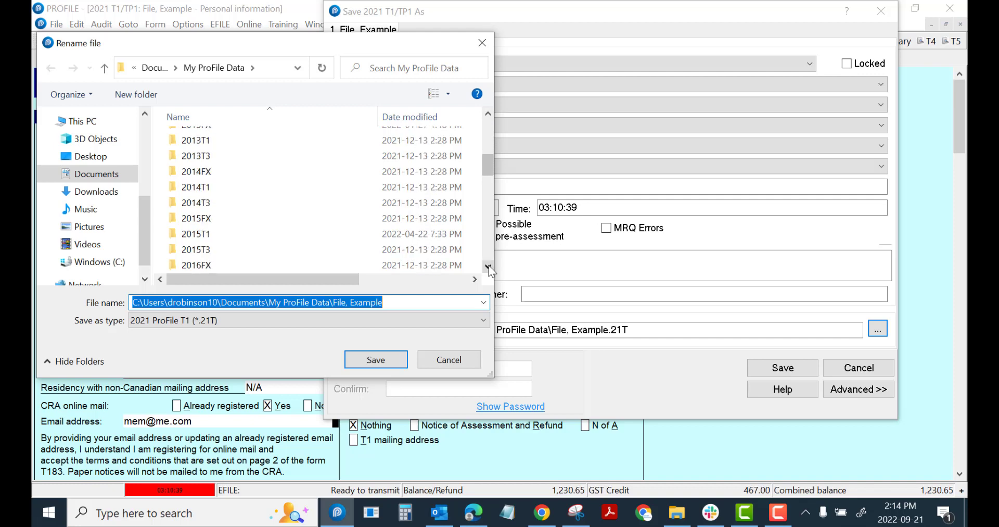
double_click(488, 266)
left_click(488, 266)
double_click(488, 267)
left_click(488, 266)
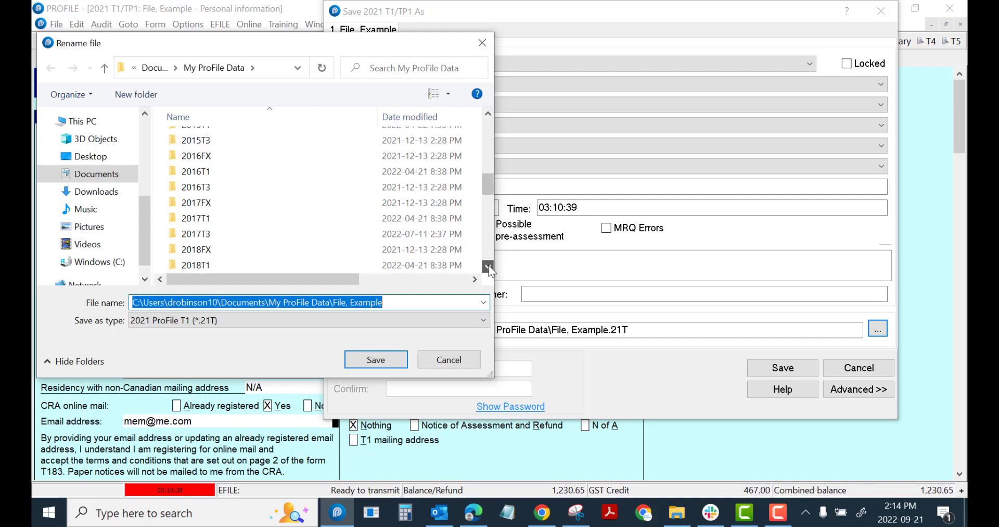
double_click(489, 266)
left_click(488, 267)
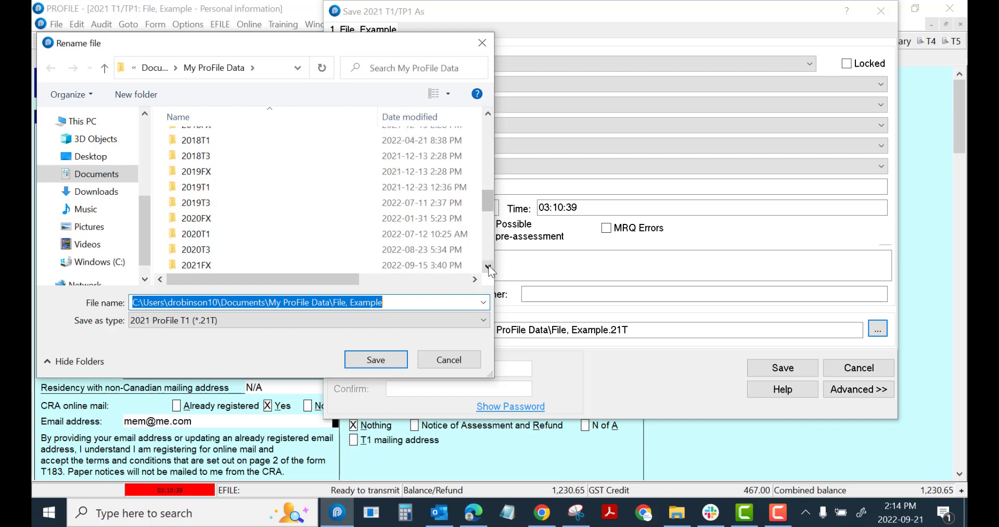
left_click(489, 266)
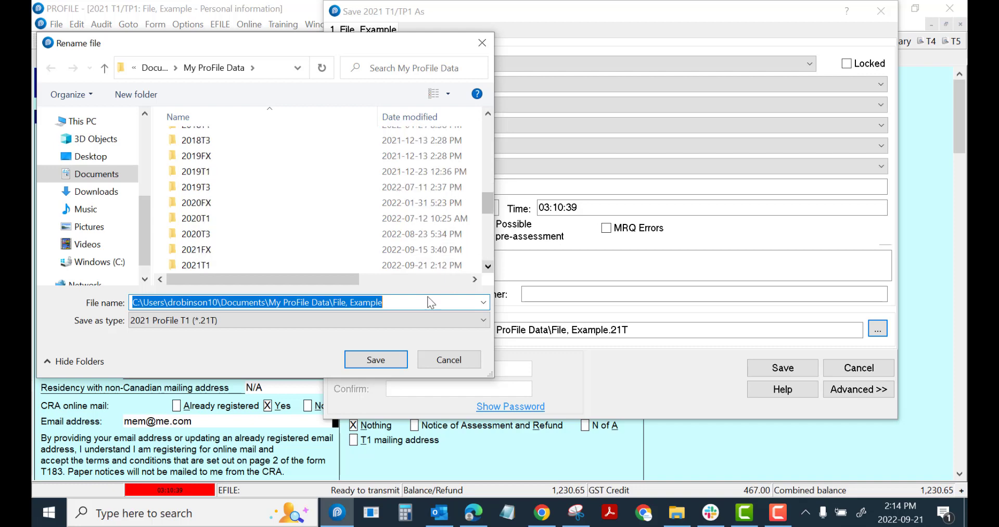
double_click(189, 265)
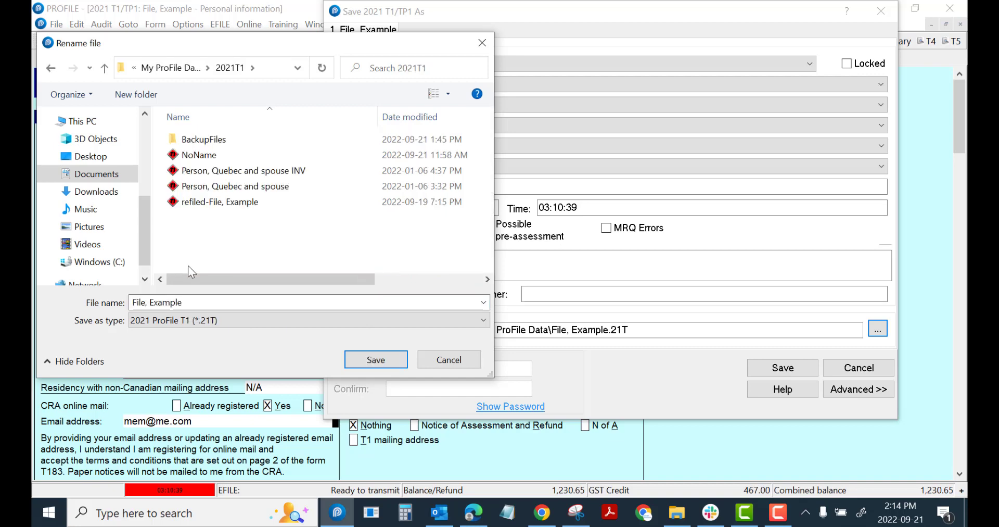
Save the example return into My ProFile Data\2021T1, then bring up the returns list to open.
left_click(373, 359)
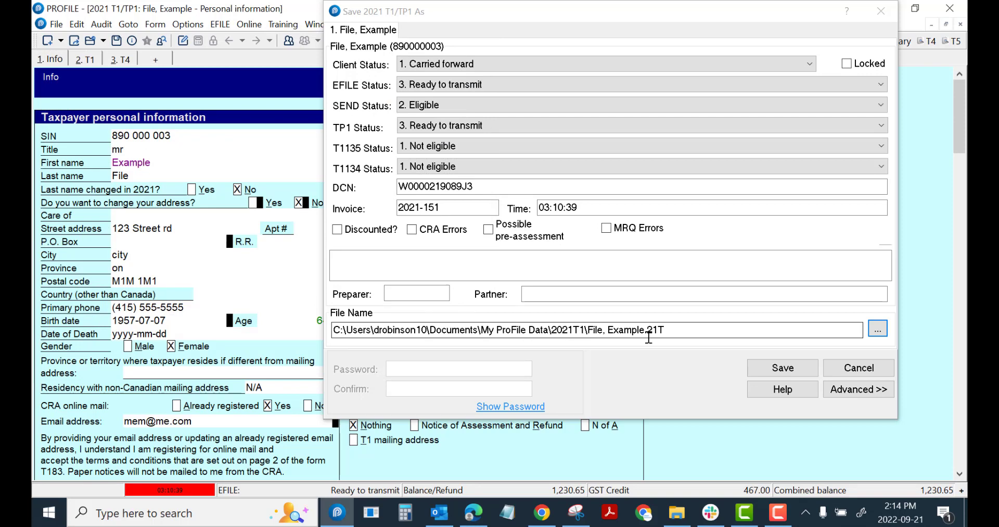
left_click(786, 363)
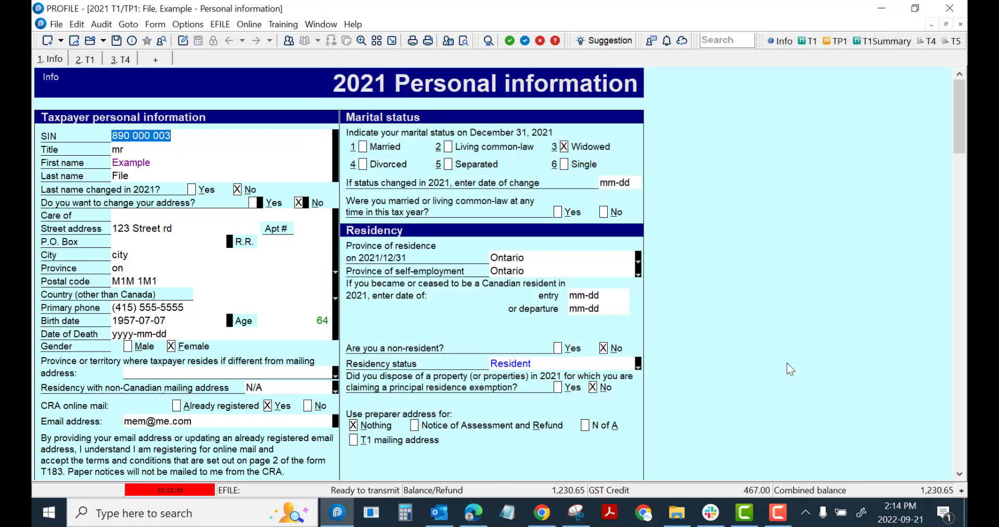
left_click(90, 41)
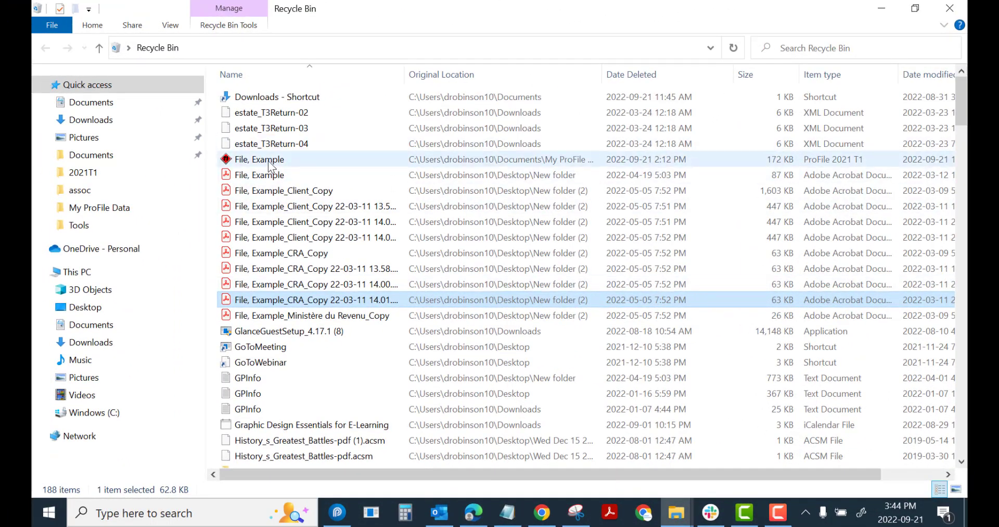
mouse_move(259, 159)
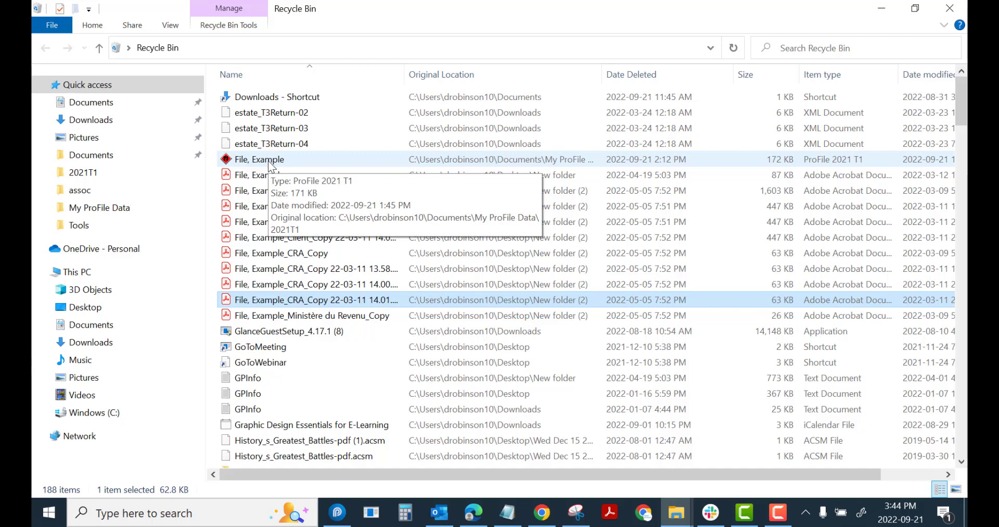
right_click(270, 166)
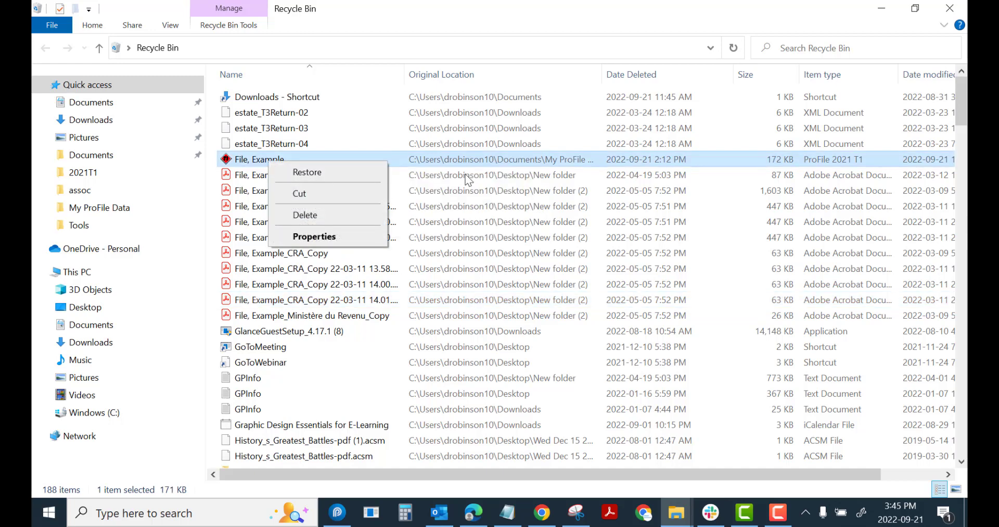
left_click(499, 161)
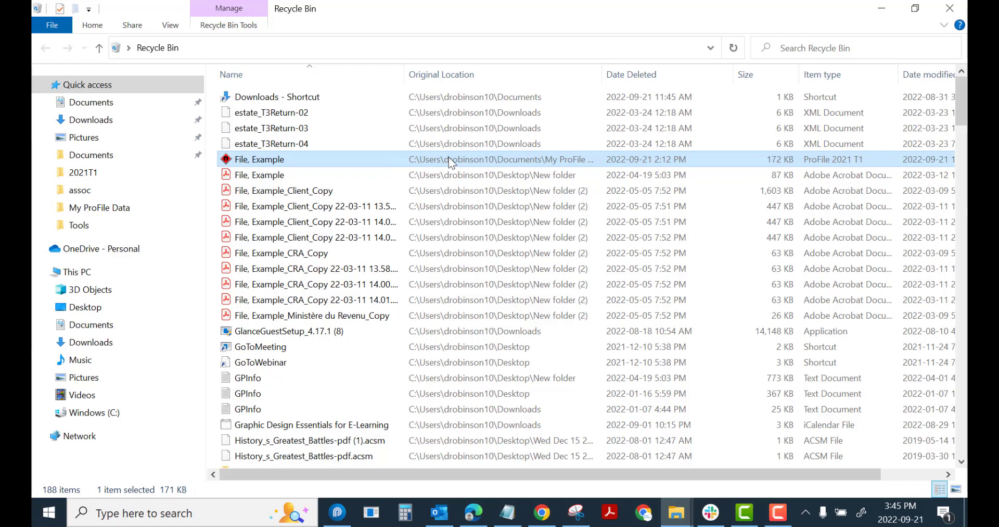